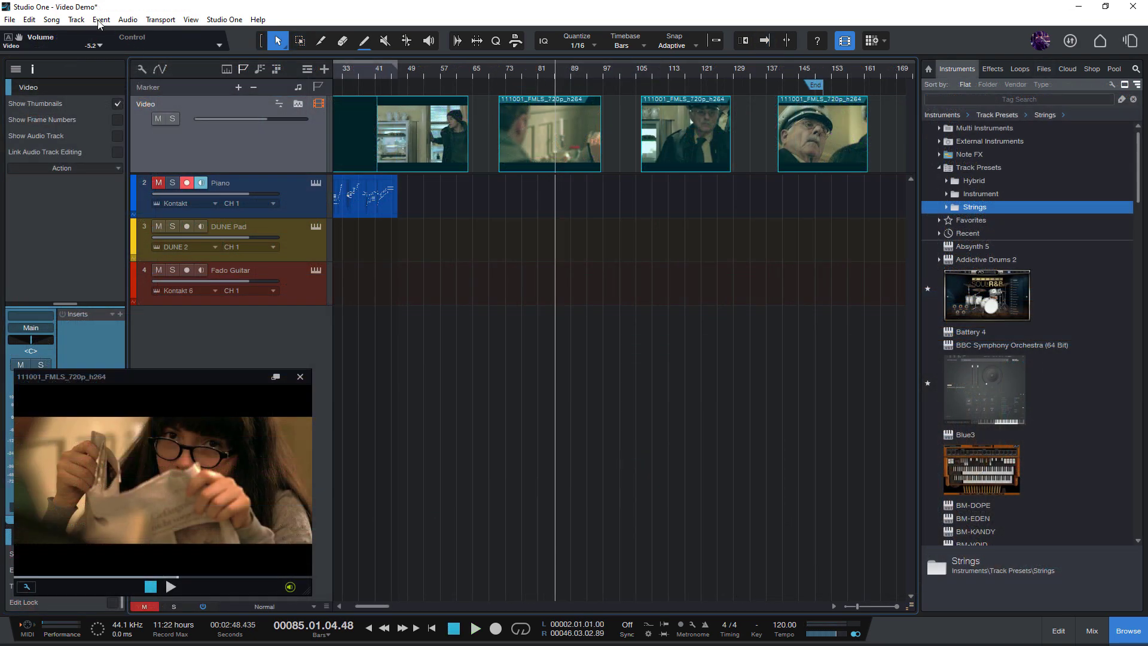
- Remove the gaps between the selected video clips
{"action": "left_click", "coordinate": [100, 21]}
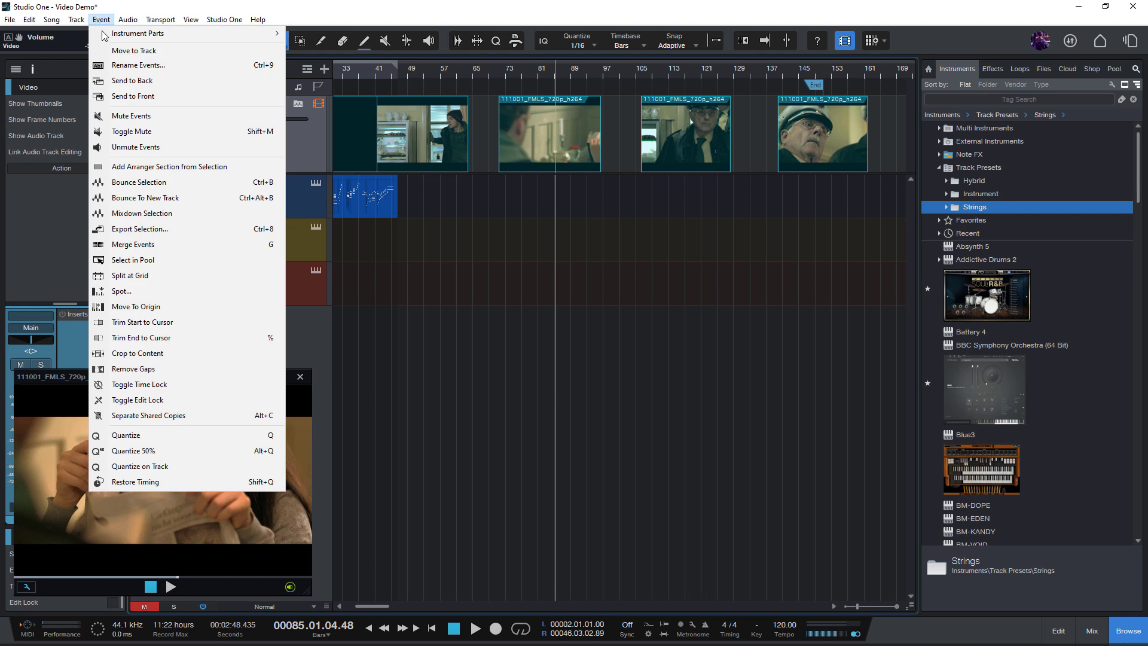
{"action": "left_click", "coordinate": [170, 371]}
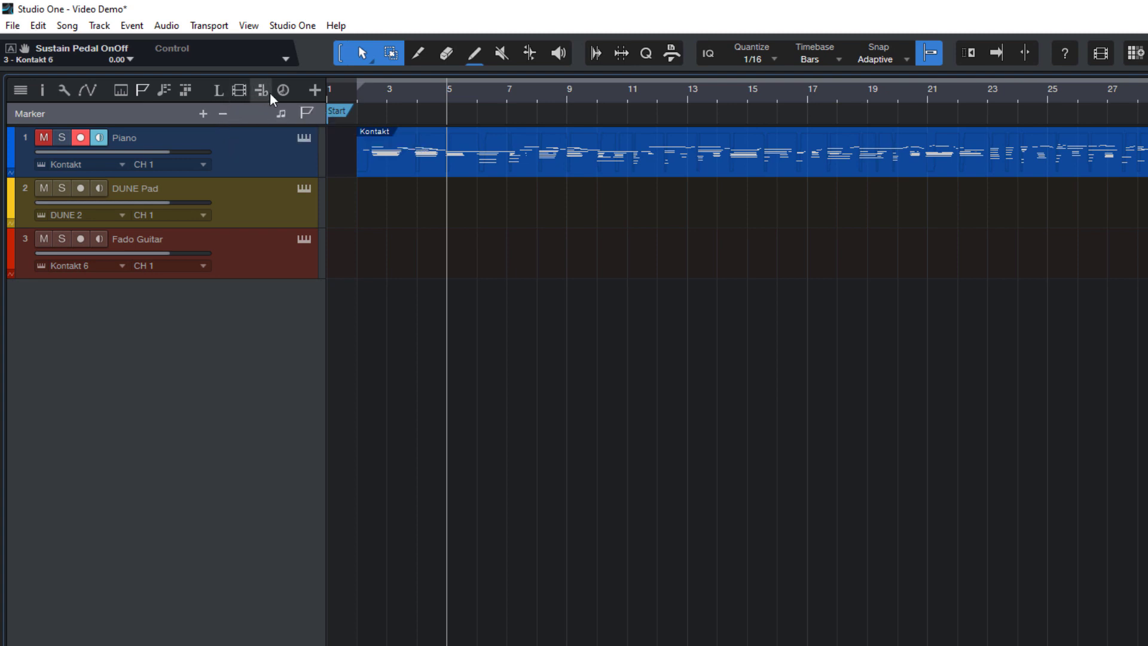
- Show the global Video track and import 111001_FMLS_720p_h264.mov, Love 2.avi and Miles.mp4 onto it near the song start
{"action": "left_click_drag", "start_coordinate": [322, 102], "coordinate": [260, 92]}
{"action": "left_click", "coordinate": [237, 92]}
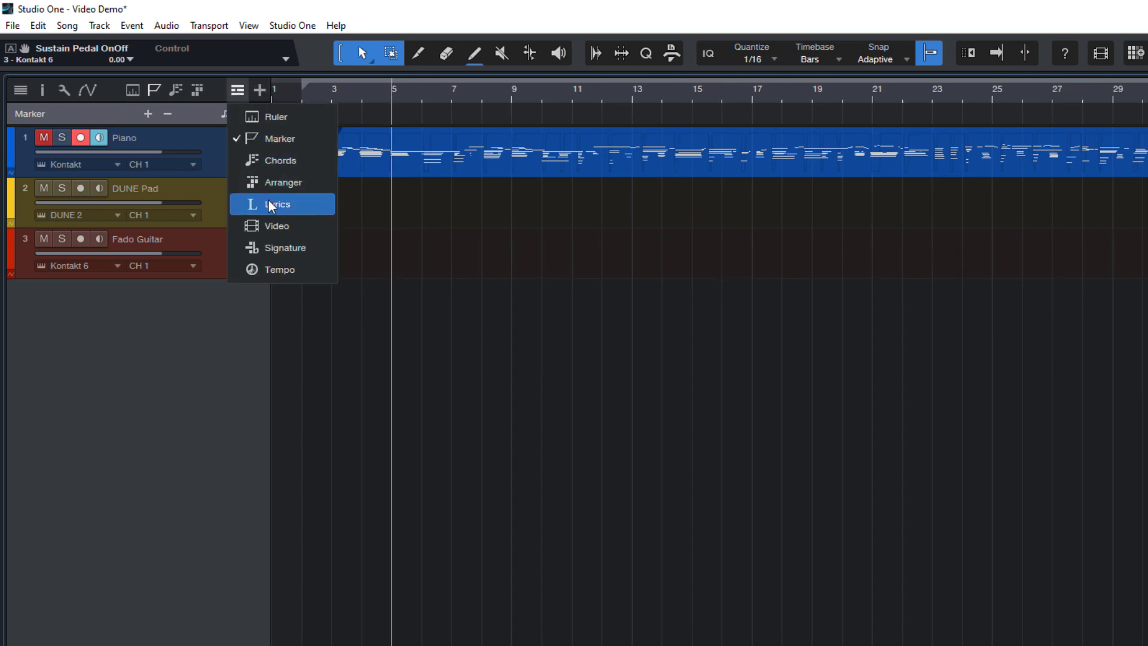
{"action": "left_click", "coordinate": [270, 226]}
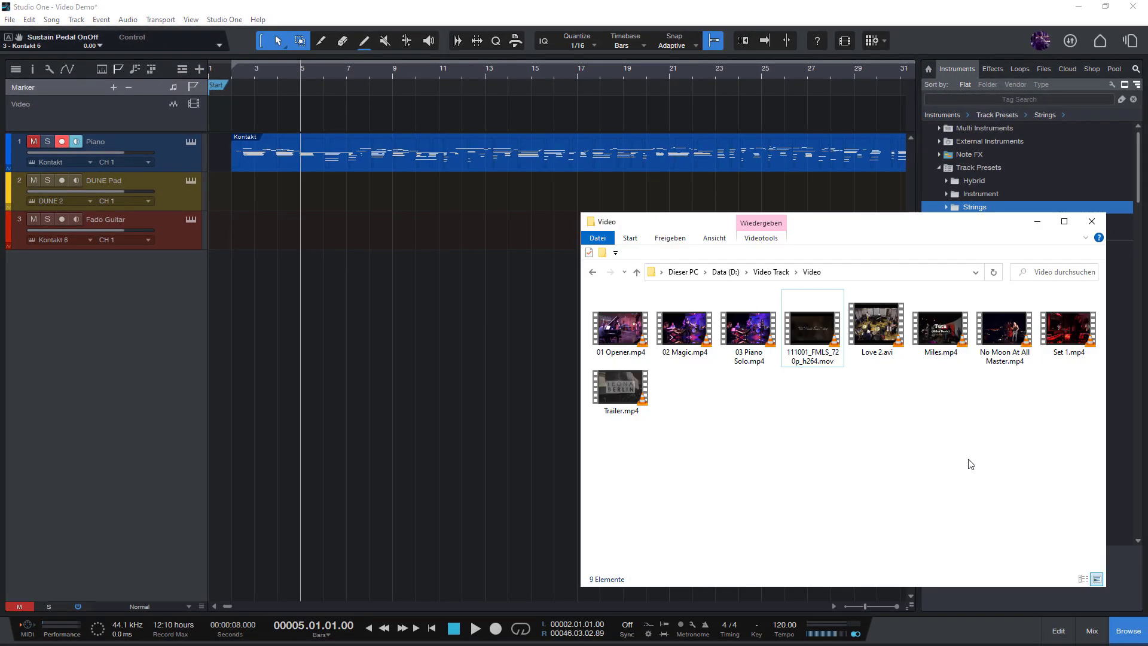
{"action": "left_click_drag", "start_coordinate": [971, 464], "coordinate": [221, 111]}
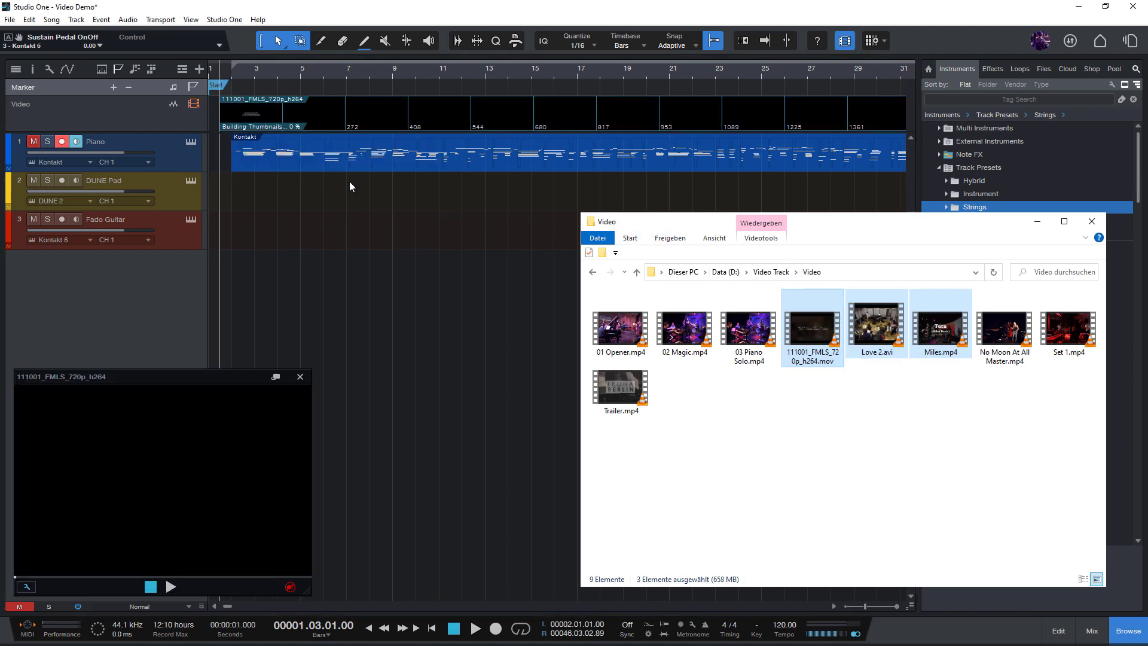
- Examine the imported clips along the timeline, viewing the video picture at bars 21 and 16
{"action": "left_click", "coordinate": [633, 73]}
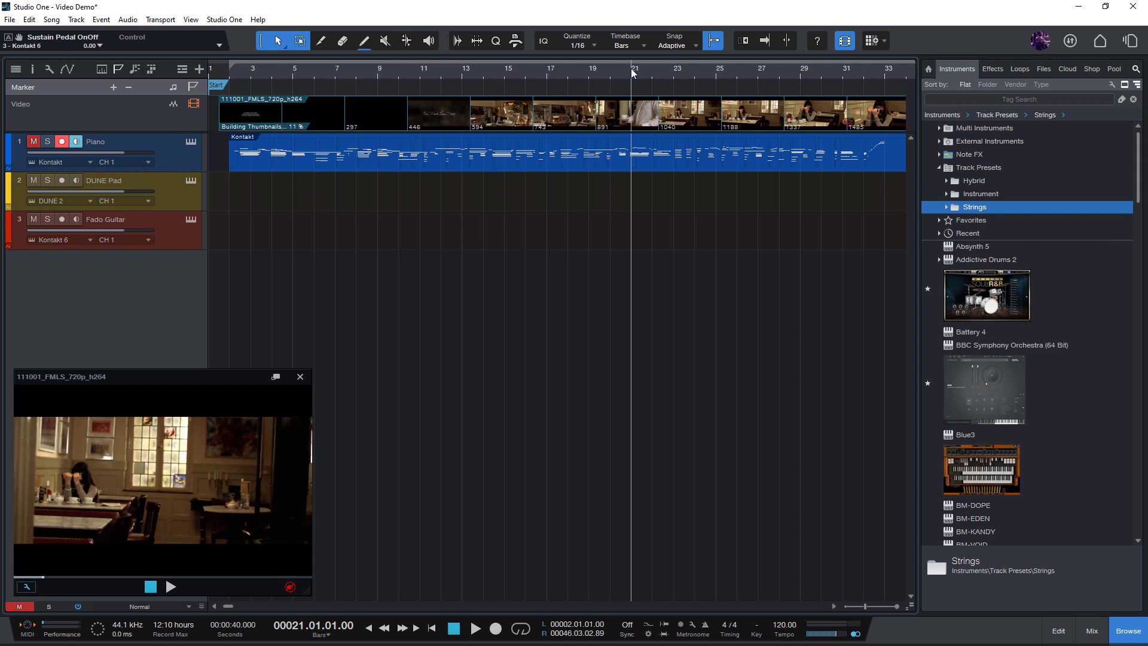
{"action": "key", "text": "w"}
{"action": "key", "text": "w"}
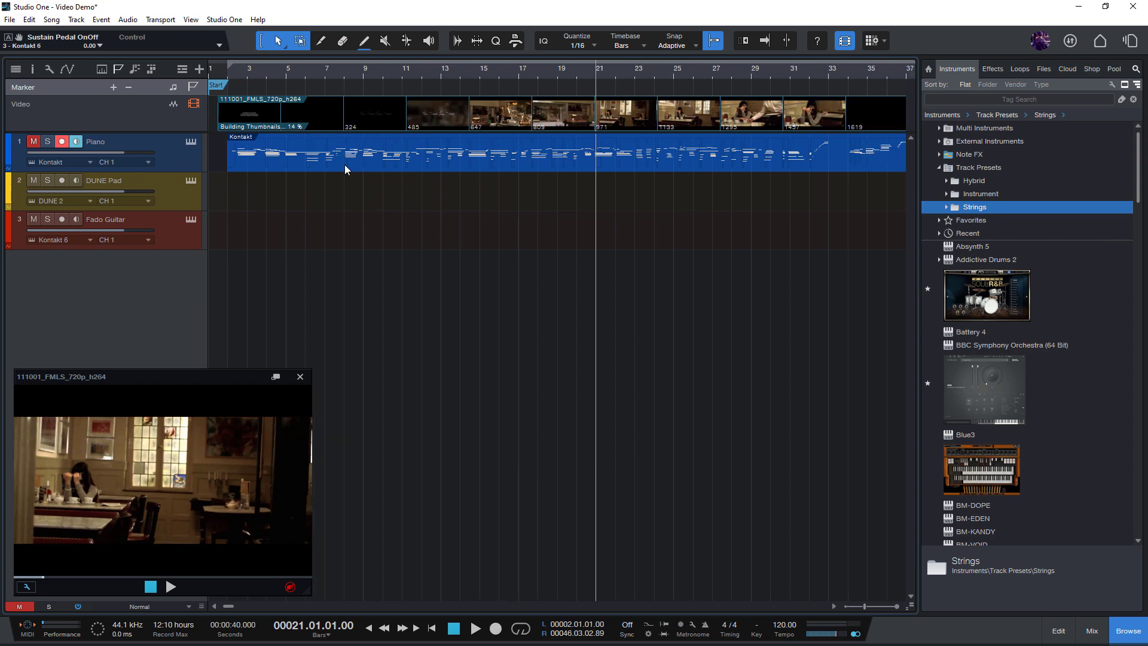
{"action": "key", "text": "w"}
{"action": "key", "text": "w"}
{"action": "key", "text": "w"}
{"action": "key", "text": "w"}
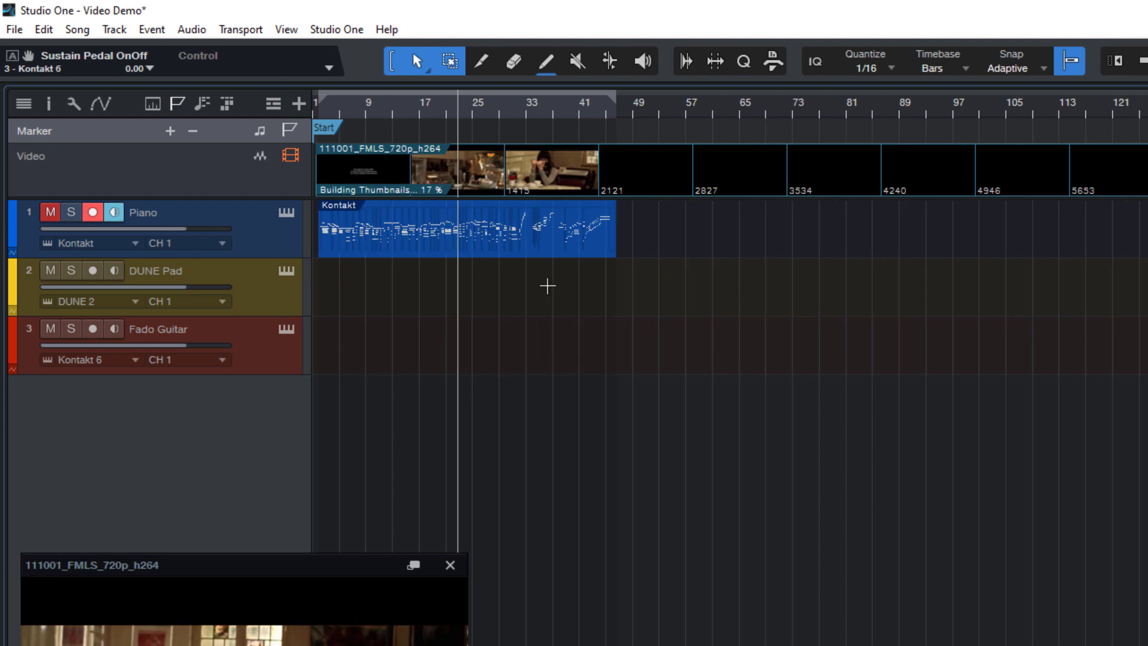
{"action": "key", "text": "w"}
{"action": "key", "text": "w"}
{"action": "key", "text": "w"}
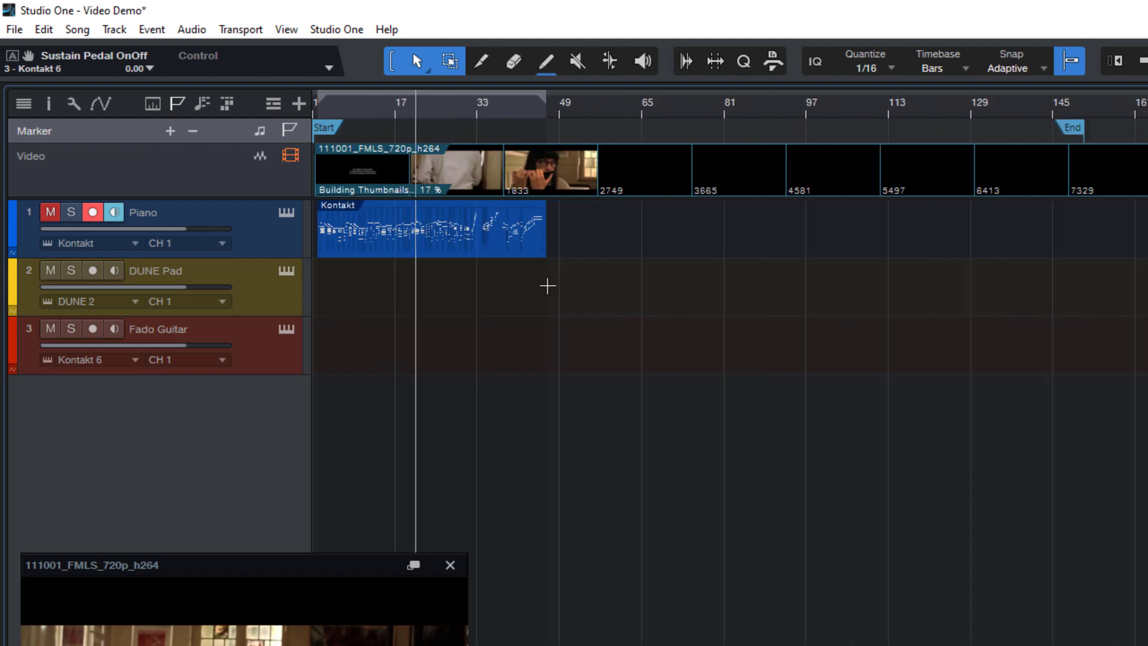
{"action": "key", "text": "w"}
{"action": "key", "text": "w"}
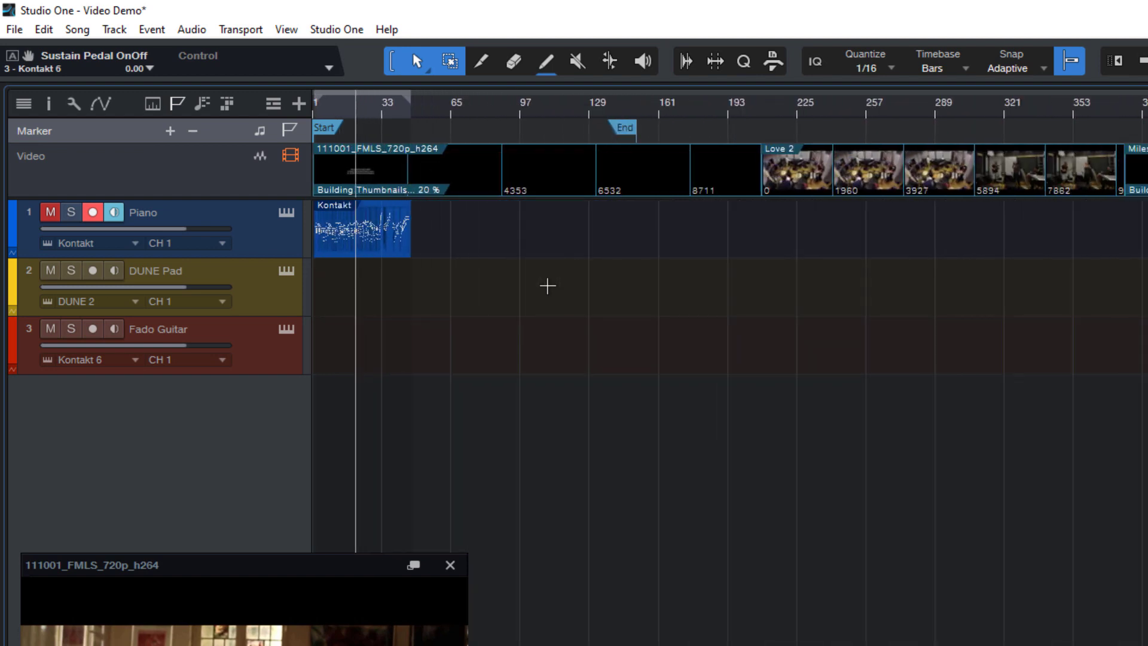
{"action": "key", "text": "e"}
{"action": "key", "text": "e"}
{"action": "key", "text": "e"}
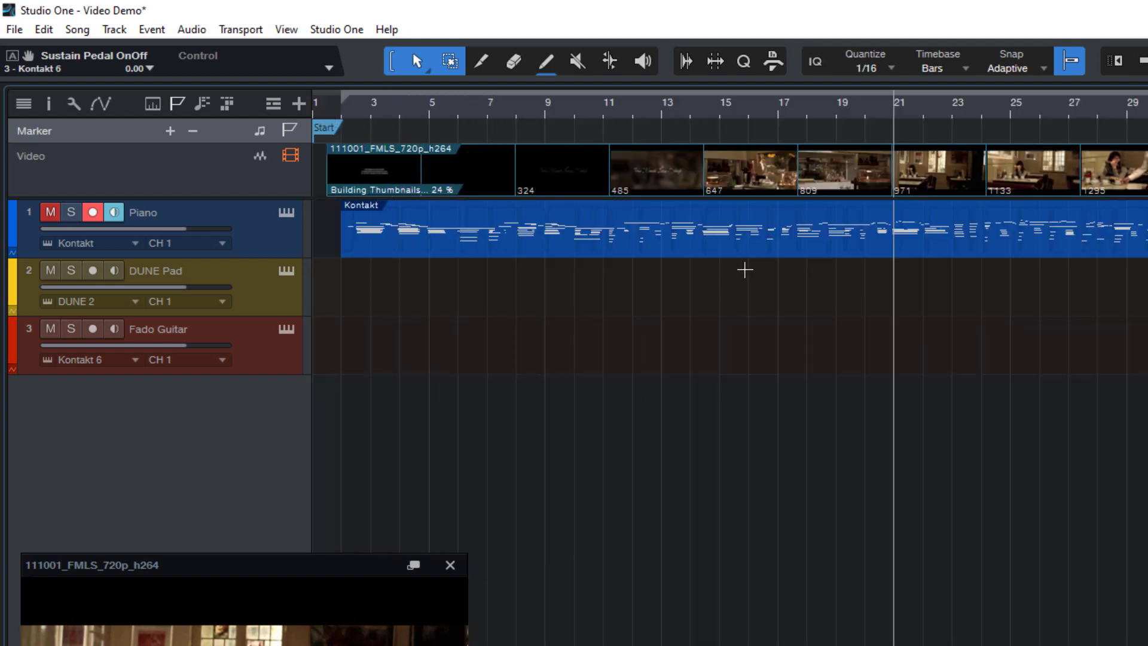
{"action": "left_click", "coordinate": [756, 106]}
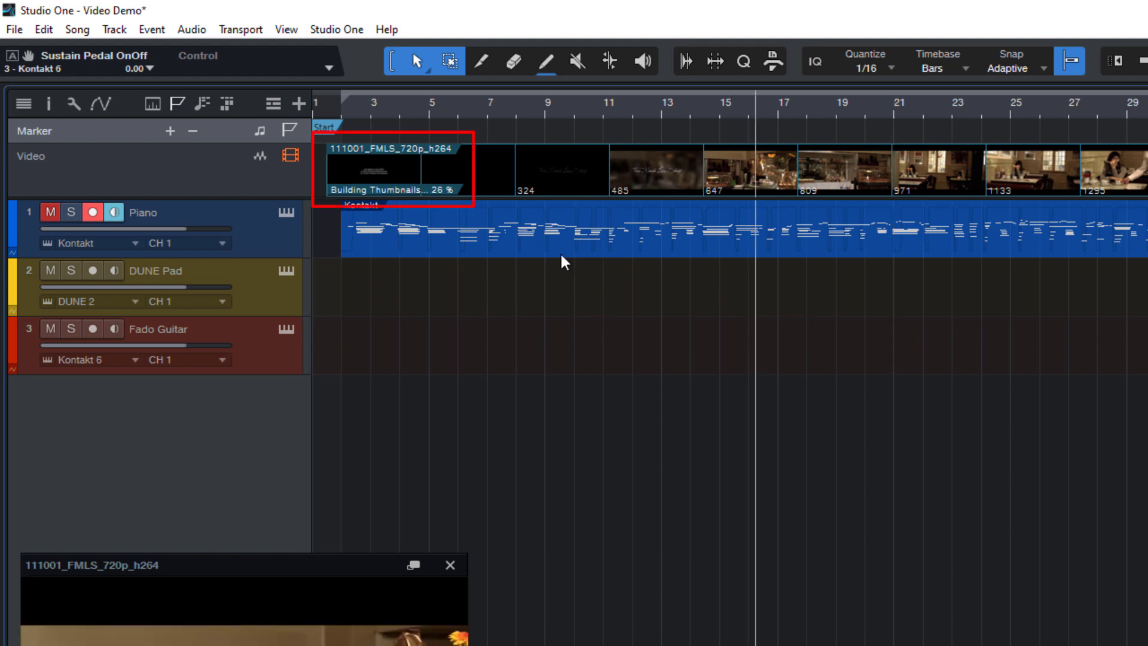
- Apply the Video track's 25.00 fps frame rate to the song timeline
{"action": "left_click", "coordinate": [261, 176]}
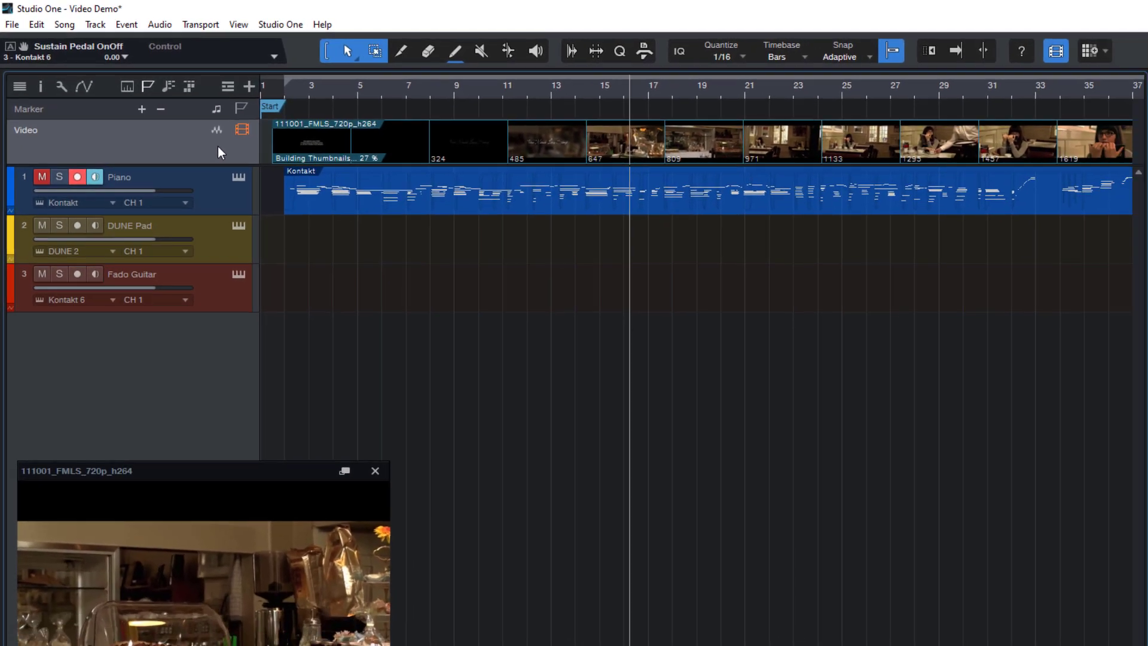
{"action": "key", "text": "F5"}
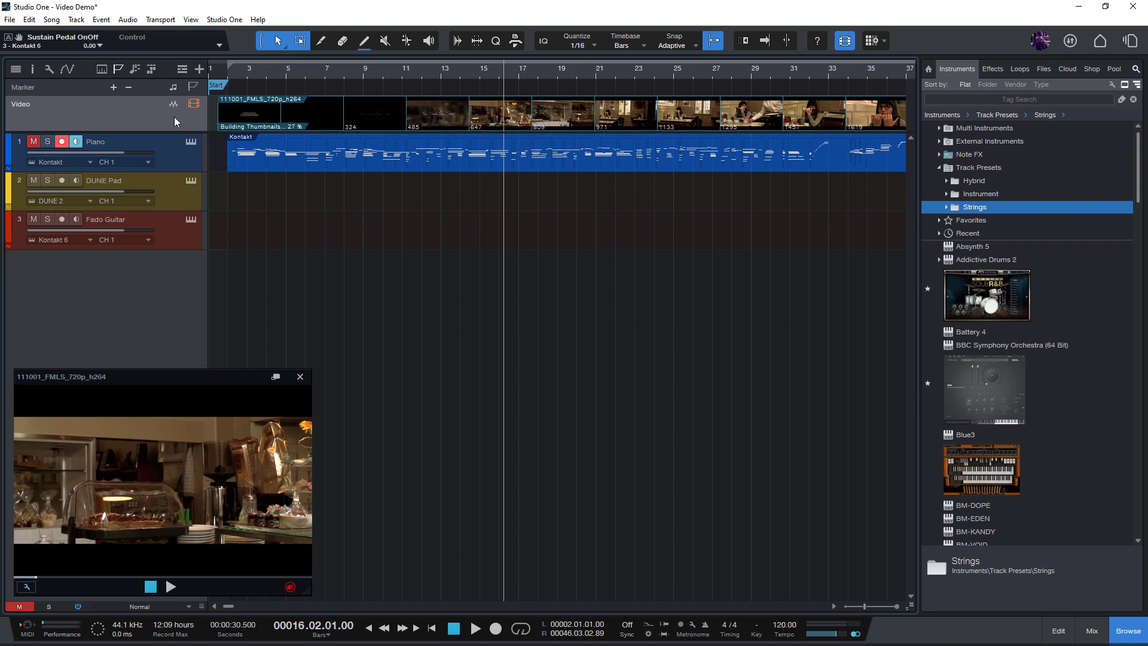
{"action": "right_click", "coordinate": [174, 117]}
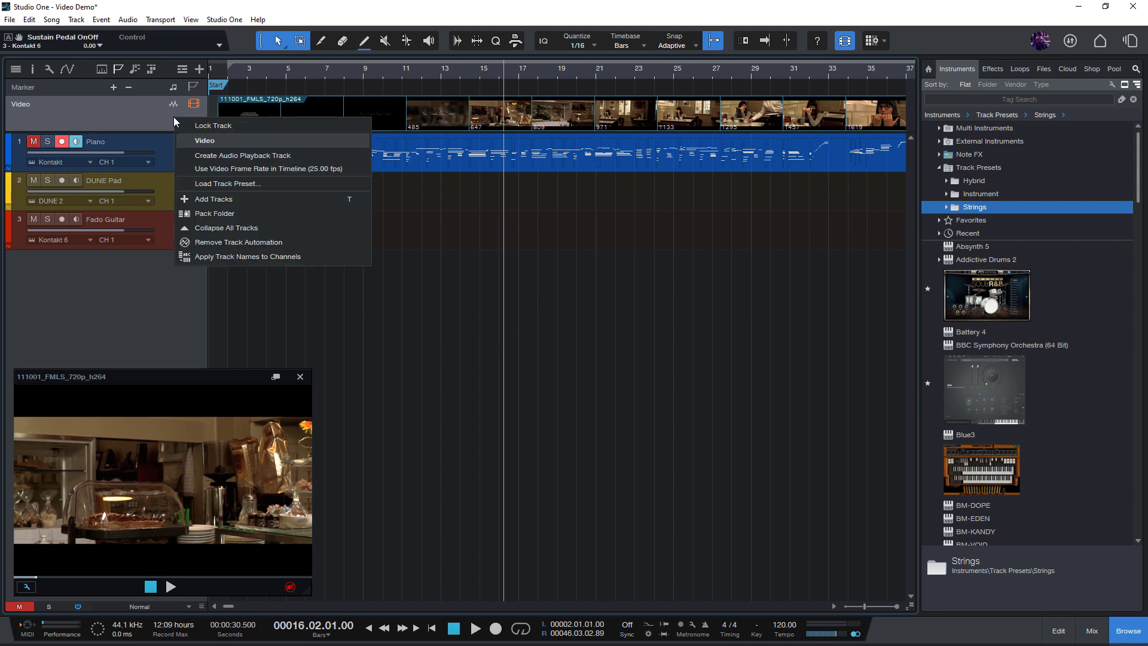
{"action": "left_click", "coordinate": [239, 170]}
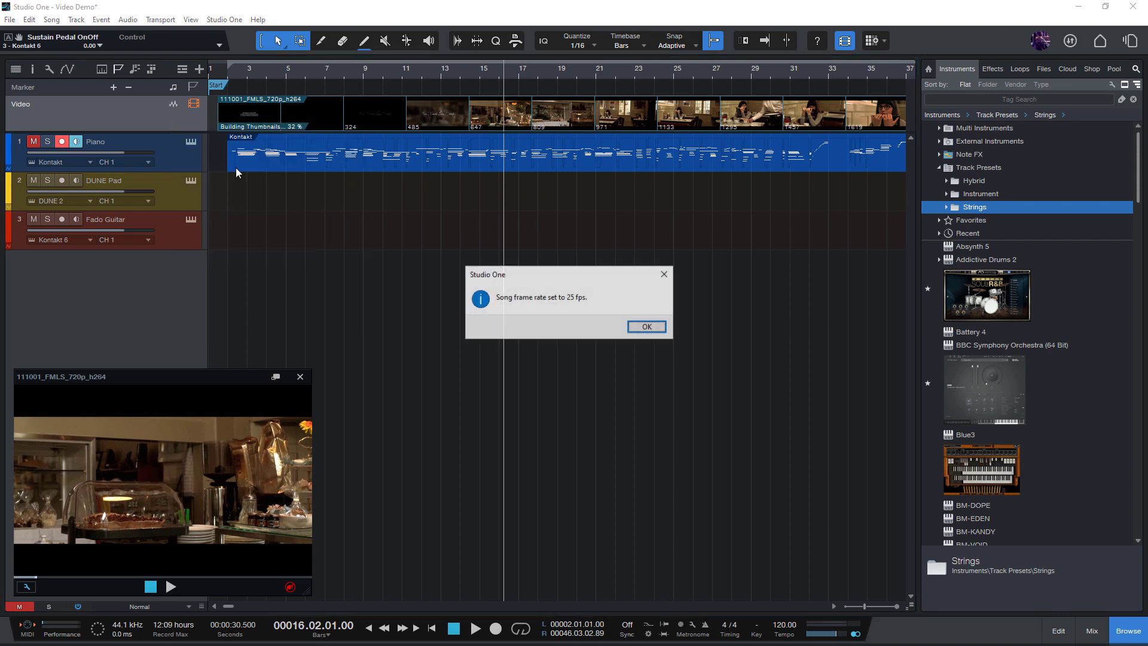
{"action": "left_click", "coordinate": [629, 328]}
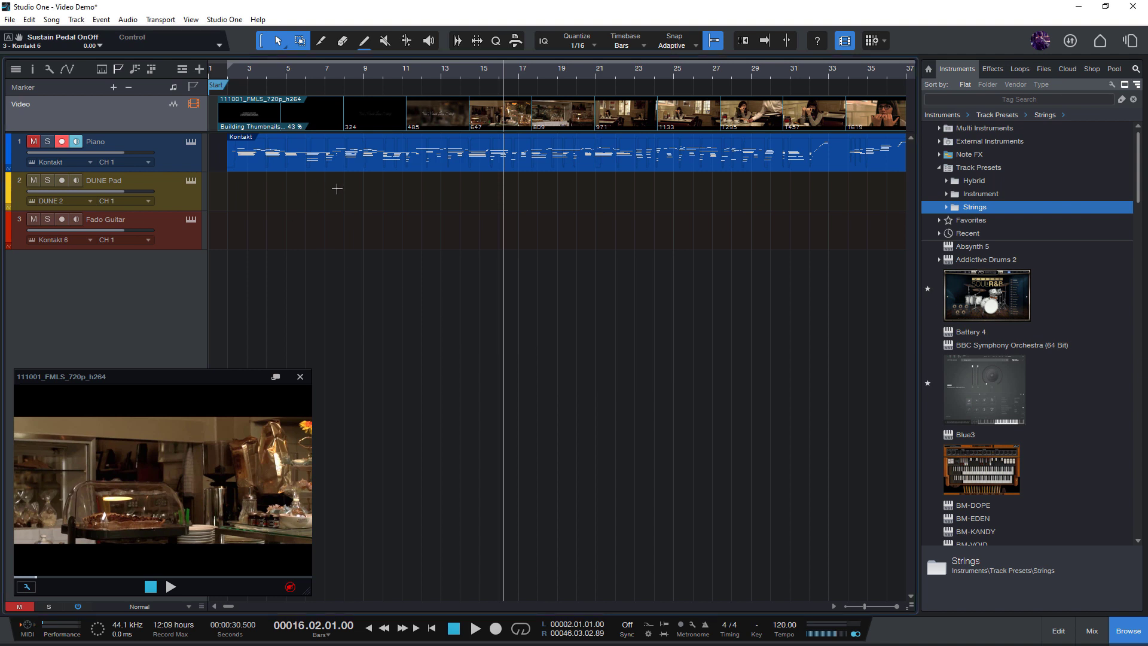
- Create an audio track from the video's sound and turn off frame numbers on the Video track
{"action": "left_click", "coordinate": [174, 106]}
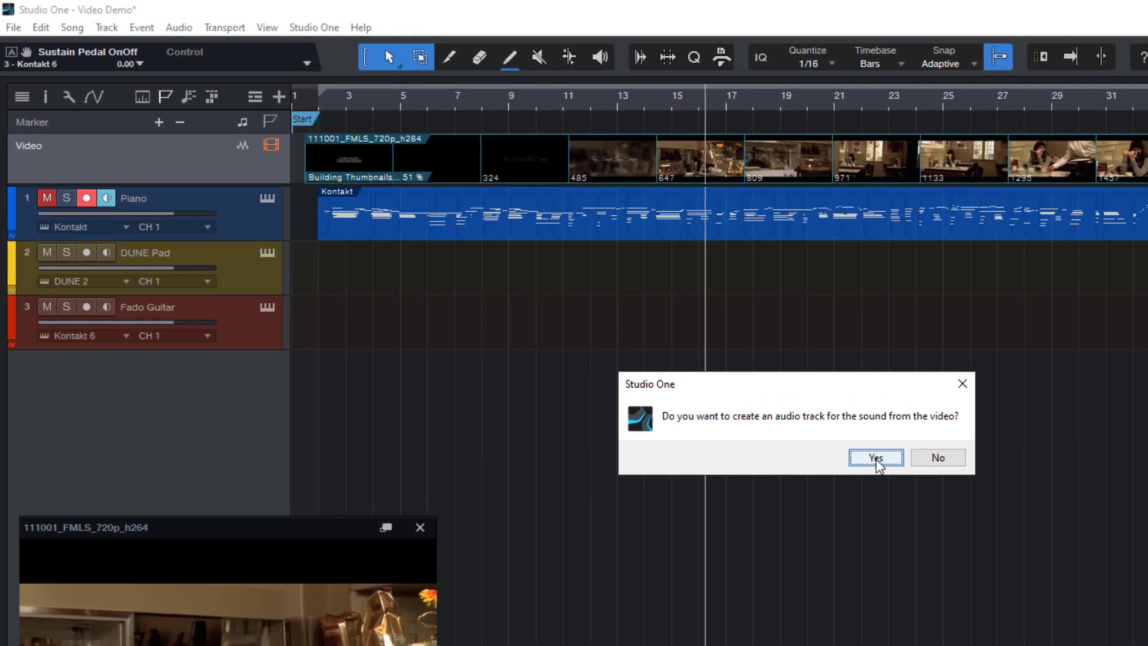
{"action": "left_click", "coordinate": [876, 458]}
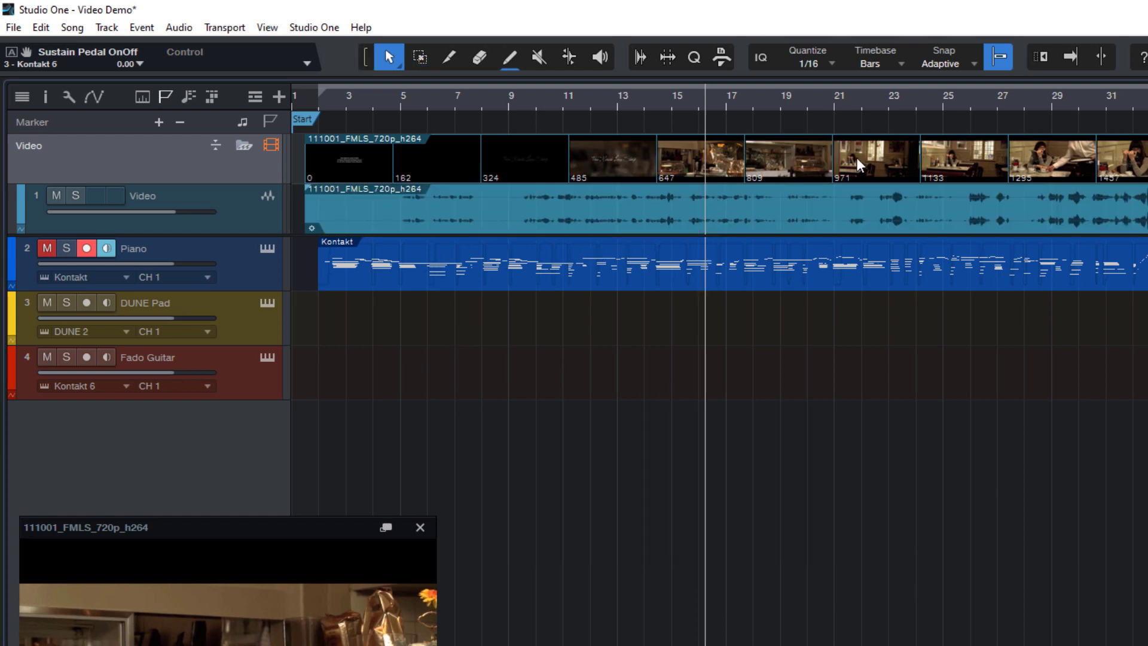
{"action": "left_click", "coordinate": [45, 98]}
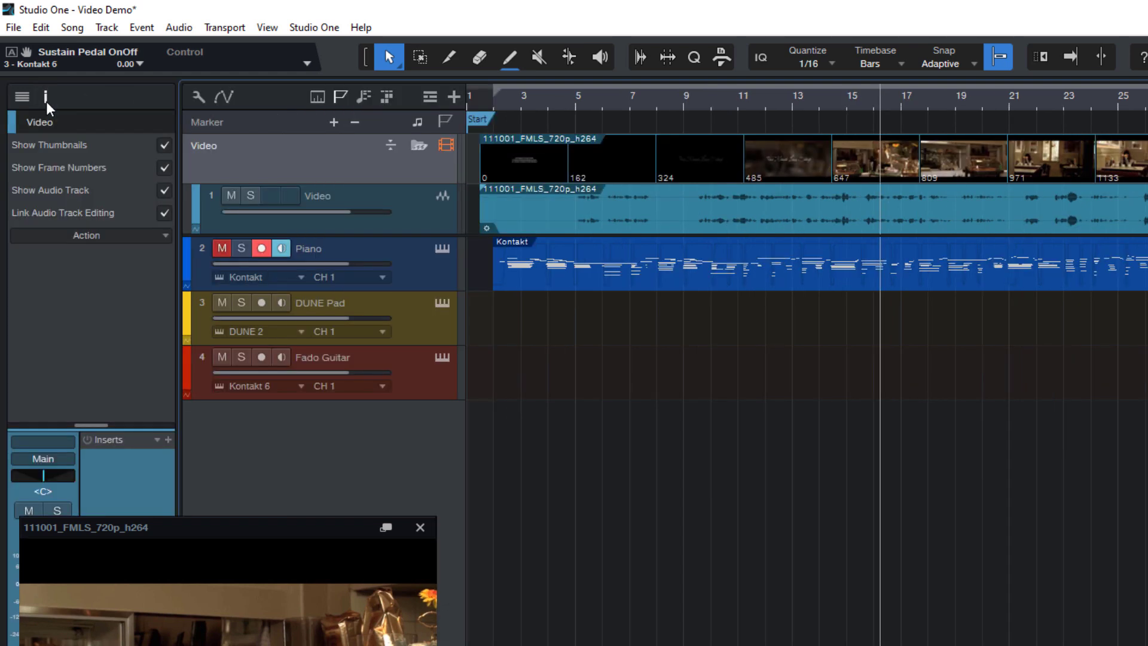
{"action": "left_click", "coordinate": [162, 170]}
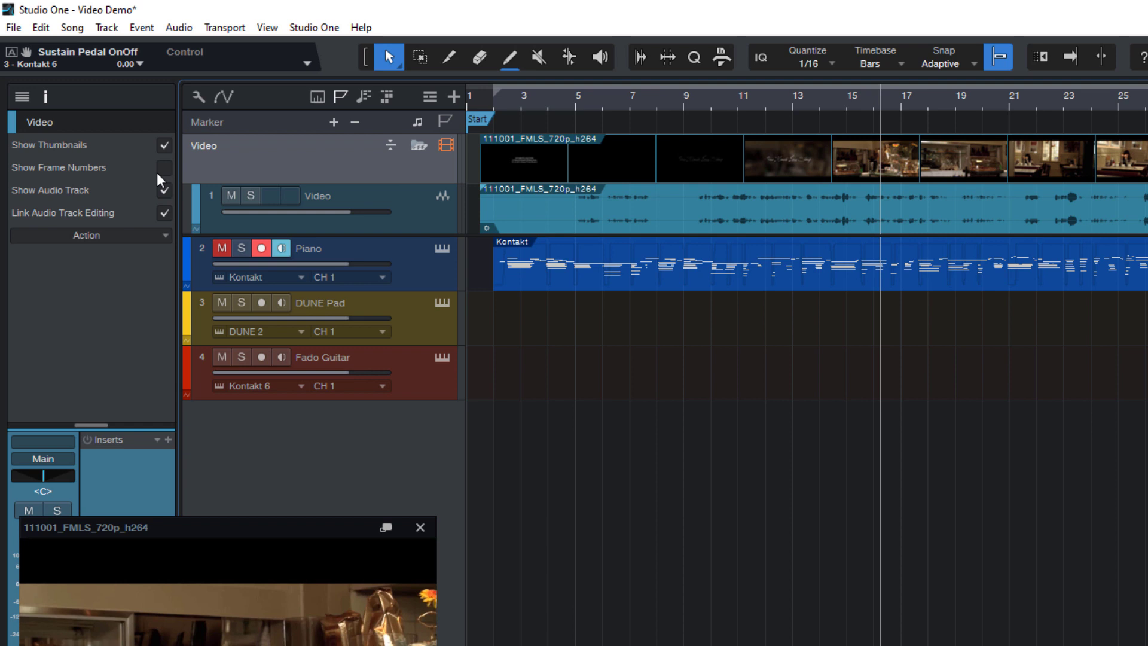
- Hide the Video track's thumbnails to inspect the clips without them, and show them again
{"action": "left_click", "coordinate": [163, 146]}
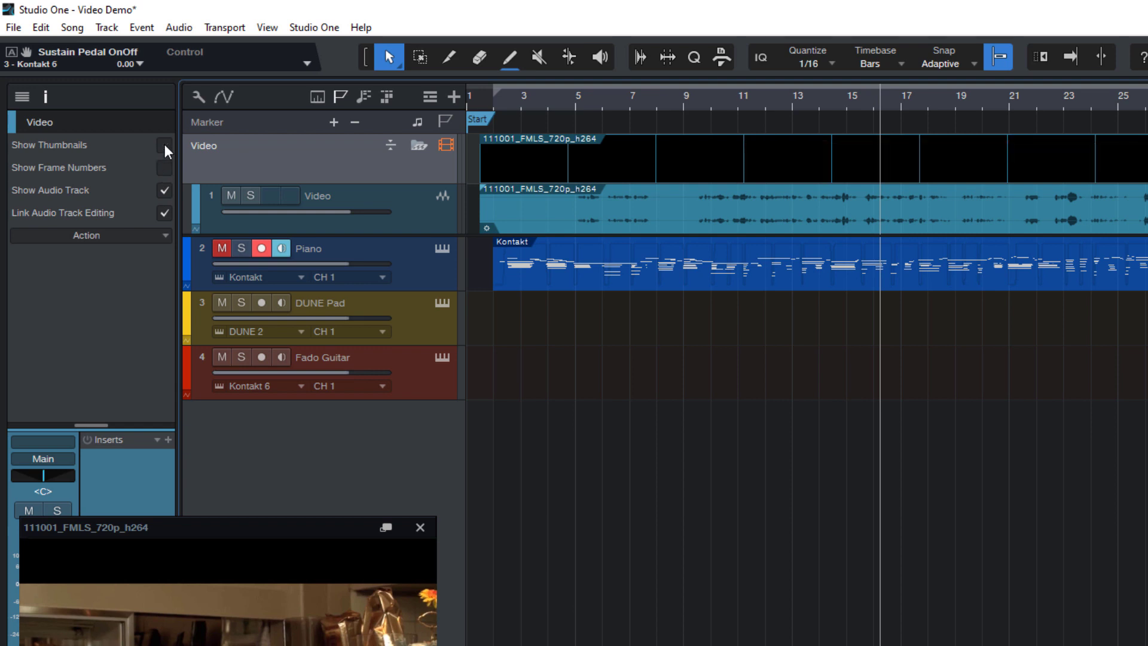
{"action": "left_click", "coordinate": [723, 106]}
{"action": "key", "text": "w"}
{"action": "key", "text": "w"}
{"action": "key", "text": "w"}
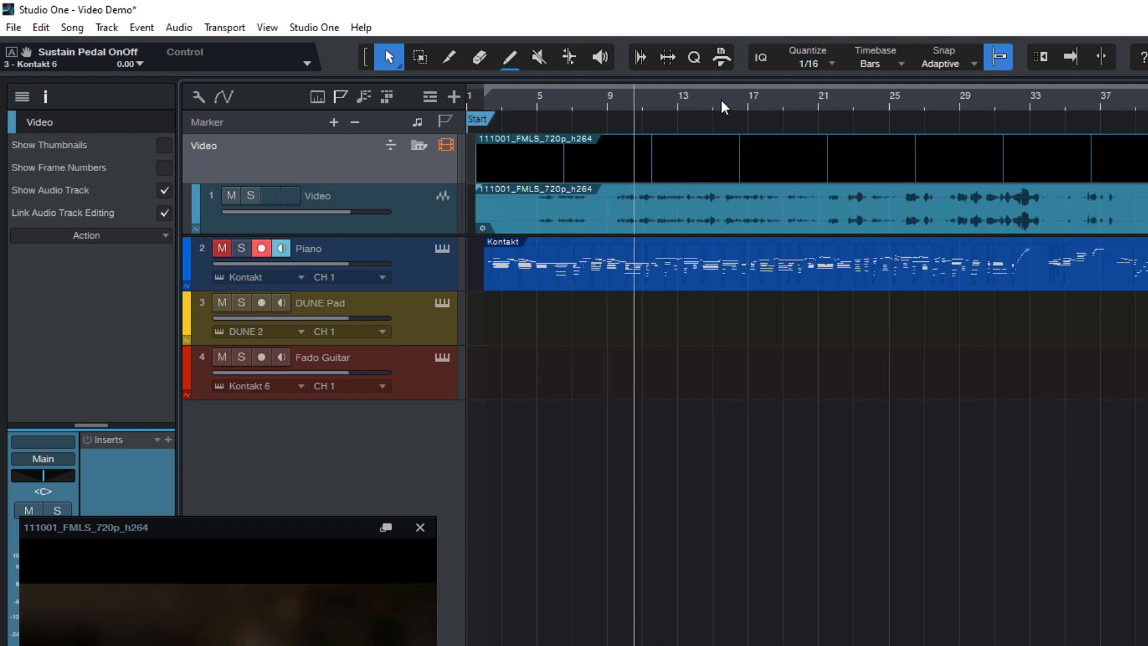
{"action": "key", "text": "e"}
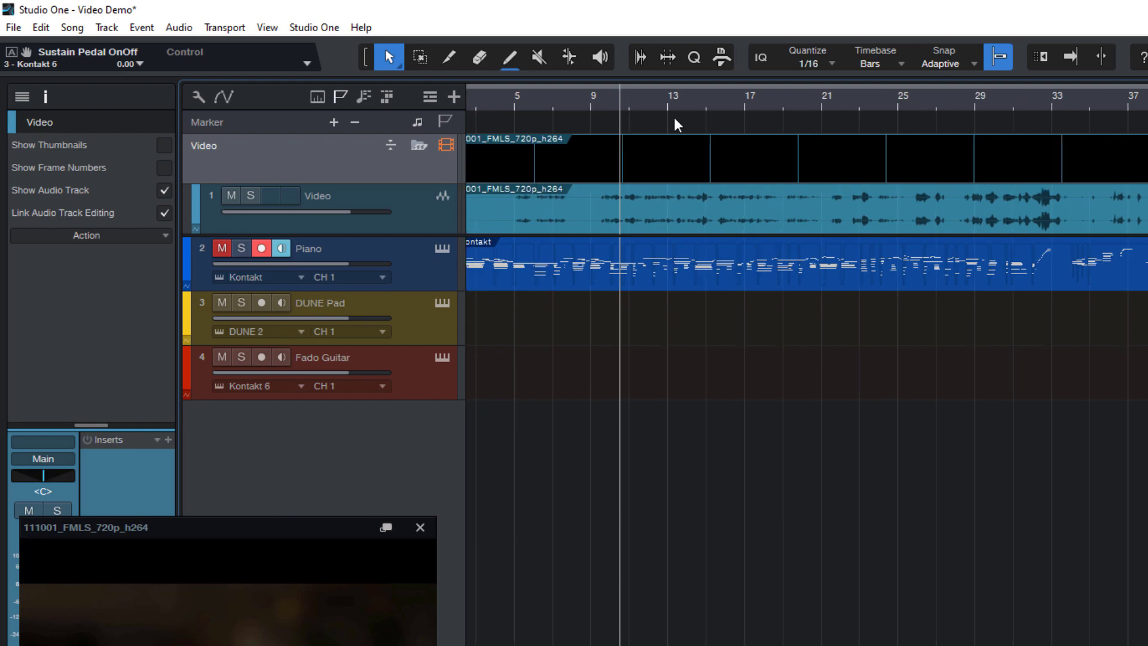
{"action": "left_click", "coordinate": [168, 148]}
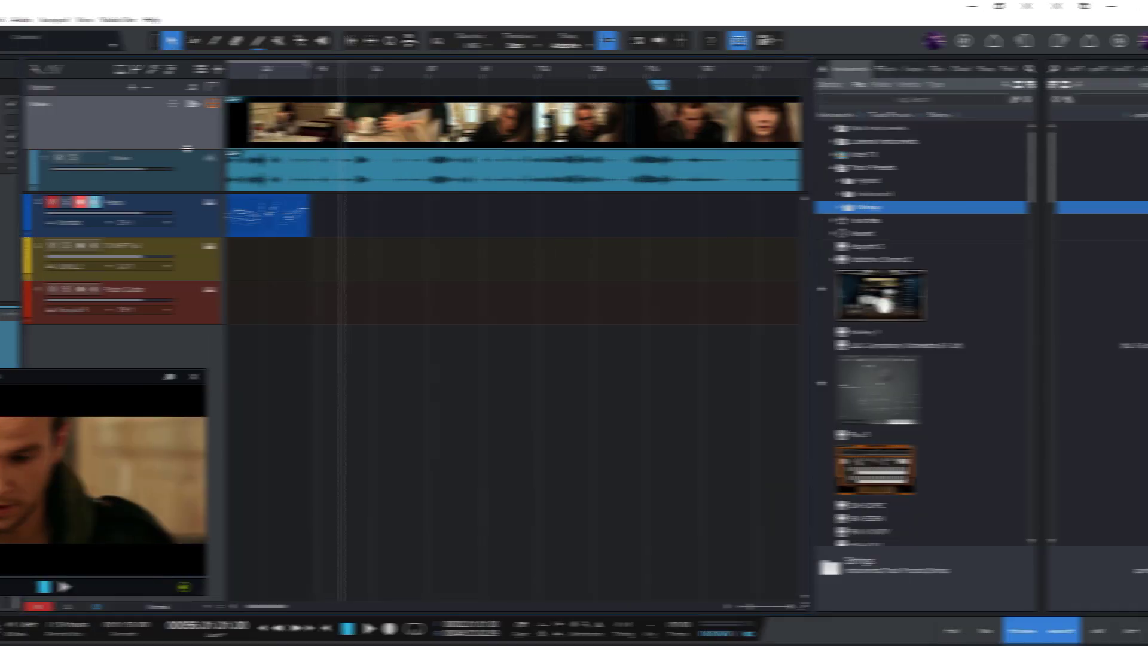
- Increase the height of the Video track so its thumbnails display larger
{"action": "left_click_drag", "start_coordinate": [385, 204], "coordinate": [385, 327]}
{"action": "left_click_drag", "start_coordinate": [276, 234], "coordinate": [275, 151]}
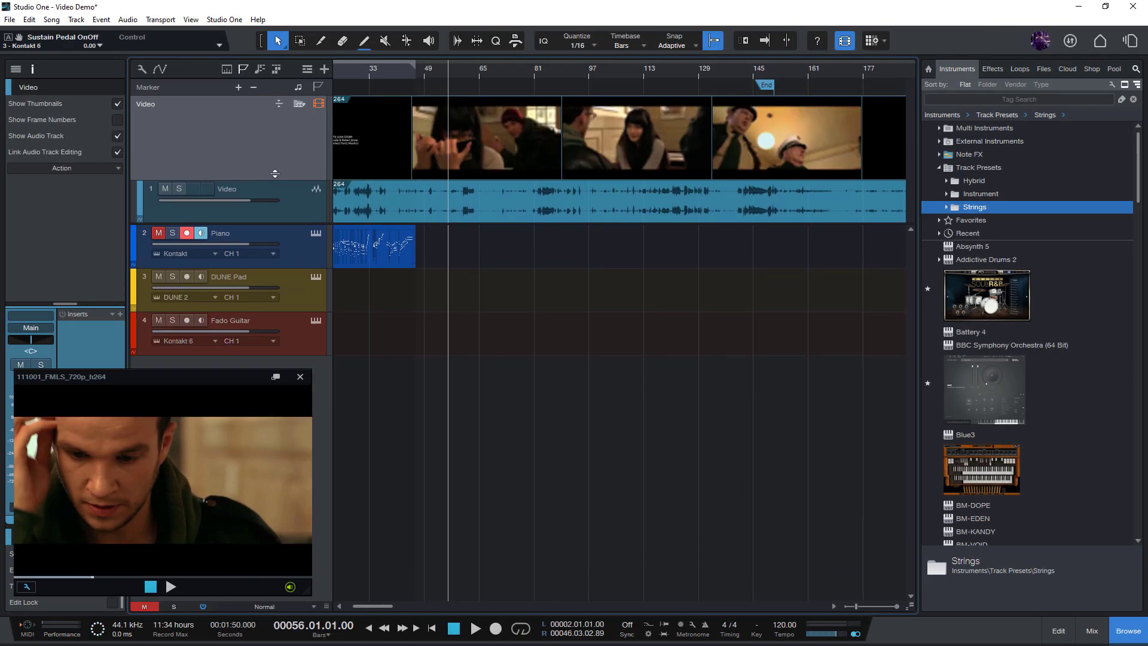
{"action": "scroll", "coordinate": [409, 178], "scroll_direction": "down", "scroll_amount": 4}
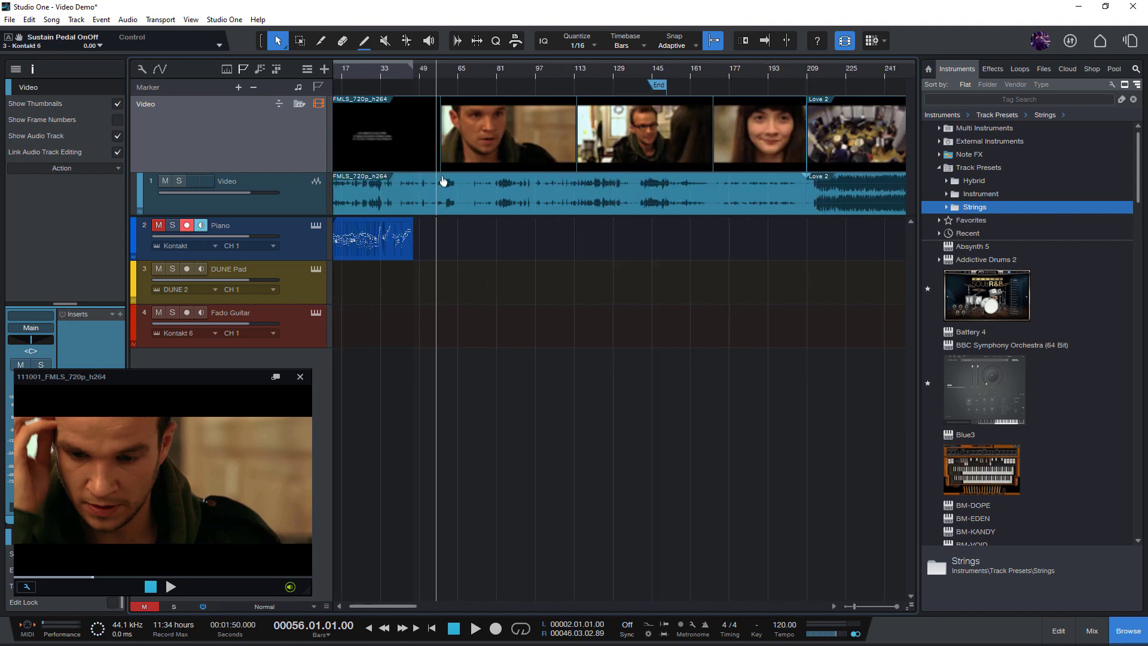
{"action": "scroll", "coordinate": [464, 154], "scroll_direction": "up", "scroll_amount": 4}
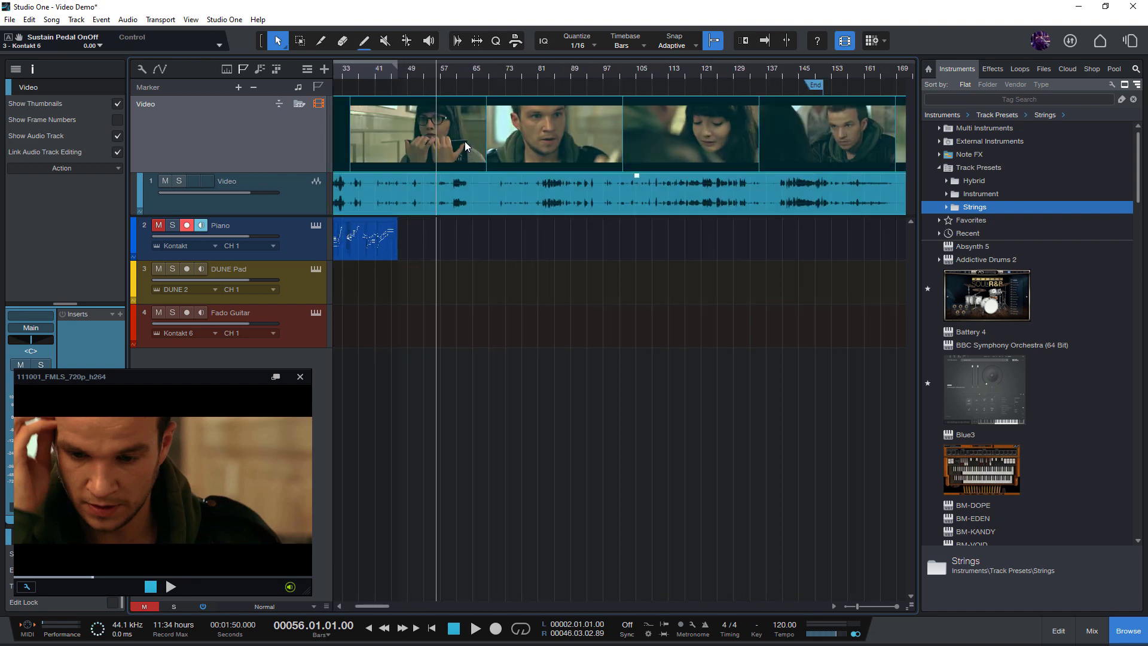
- Move the first video clip about 7 bars later and split it near bars 63, 88 and 110
{"action": "left_click_drag", "start_coordinate": [466, 145], "coordinate": [493, 146]}
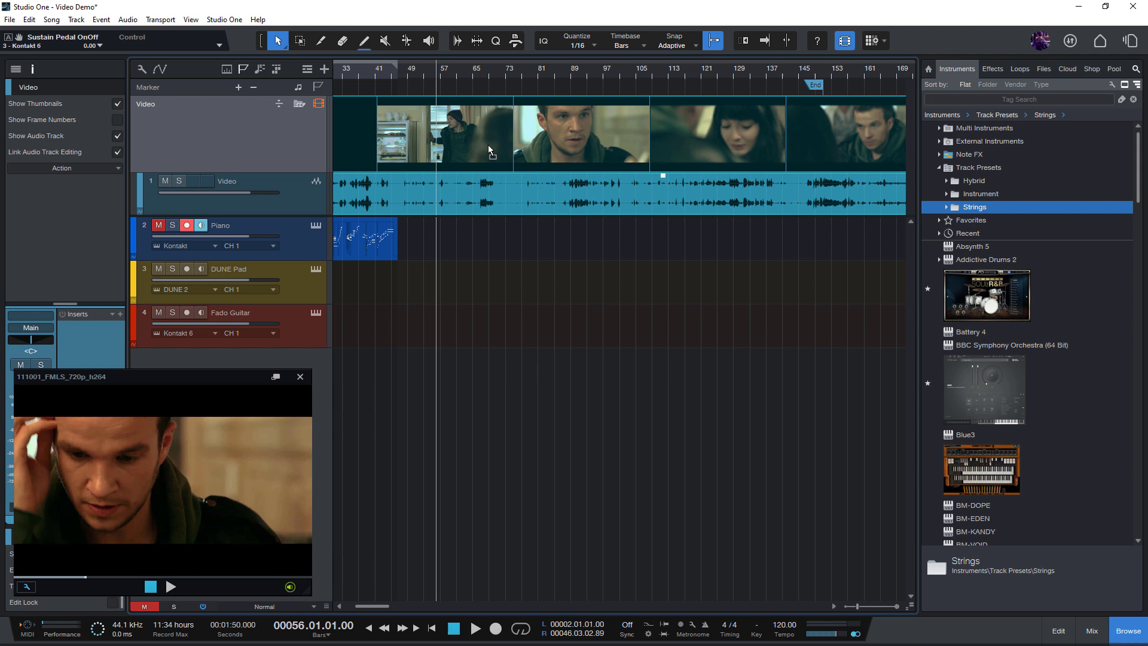
{"action": "key", "text": "3"}
{"action": "left_click", "coordinate": [469, 143]}
{"action": "left_click", "coordinate": [571, 144]}
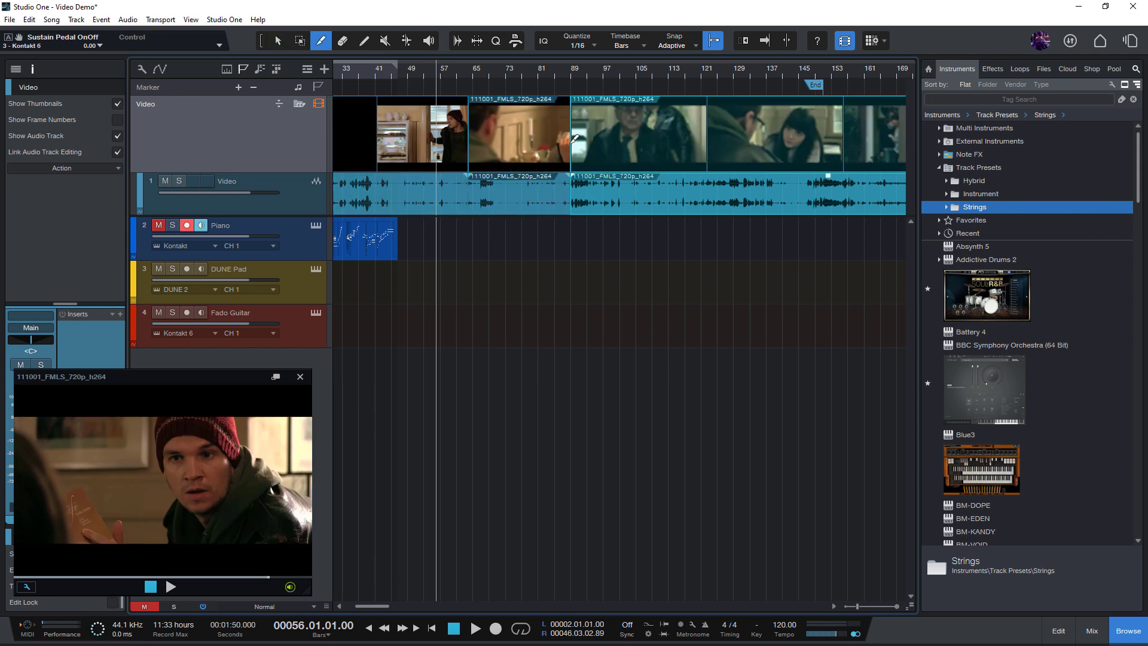
{"action": "left_click", "coordinate": [660, 146]}
- Separate the last two pieces of the split clip by moving them to about bars 139 and 114
{"action": "key", "text": "1"}
{"action": "left_click_drag", "start_coordinate": [703, 159], "coordinate": [821, 160]}
{"action": "left_click_drag", "start_coordinate": [648, 153], "coordinate": [753, 159]}
- Copy the video piece starting near bar 63 and paste it at bar 90
{"action": "left_click", "coordinate": [512, 160]}
{"action": "key", "text": "ctrl+c"}
{"action": "left_click", "coordinate": [576, 75]}
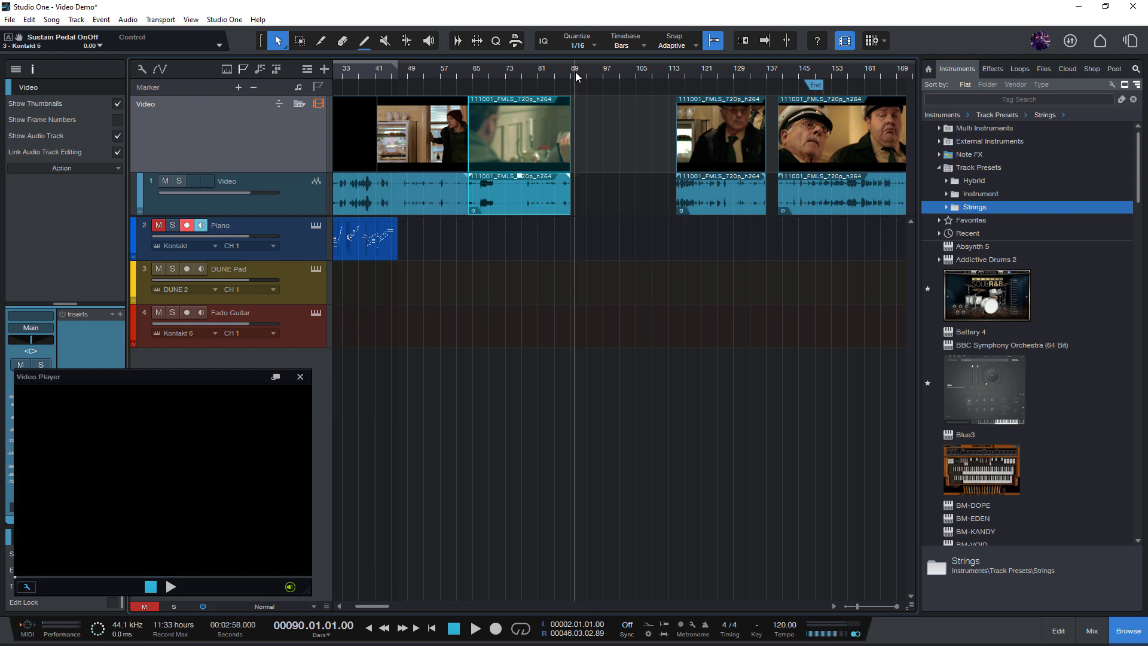
{"action": "key", "text": "ctrl+v"}
- Overlap the pasted clip with the following one to trim it, and reposition the two clips at about bars 94 and 113
{"action": "mouse_move", "coordinate": [670, 143]}
{"action": "left_mouse_down"}
{"action": "mouse_move", "coordinate": [627, 148]}
{"action": "mouse_move", "coordinate": [653, 151]}
{"action": "left_mouse_up"}
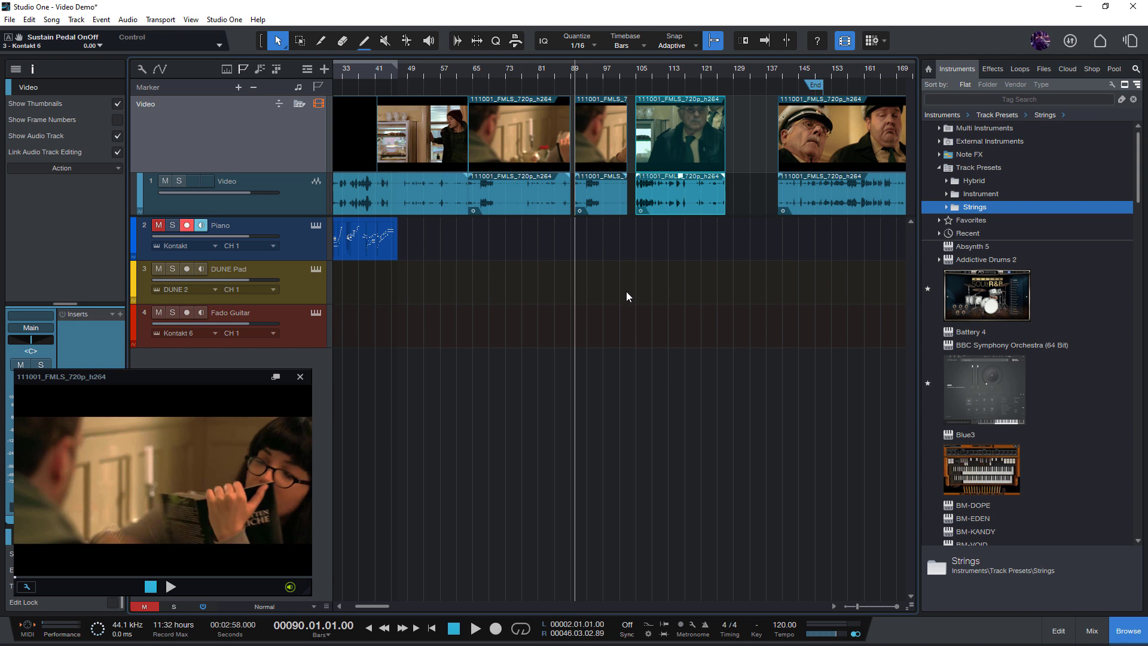
{"action": "left_click", "coordinate": [608, 336]}
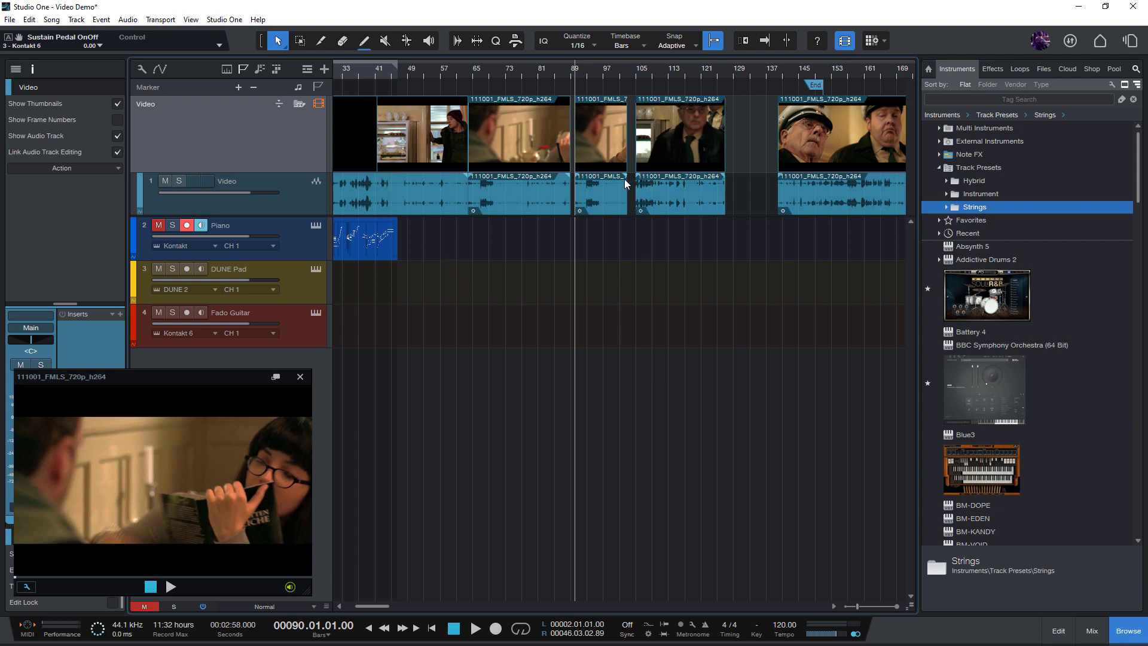
{"action": "left_click_drag", "start_coordinate": [663, 131], "coordinate": [697, 149]}
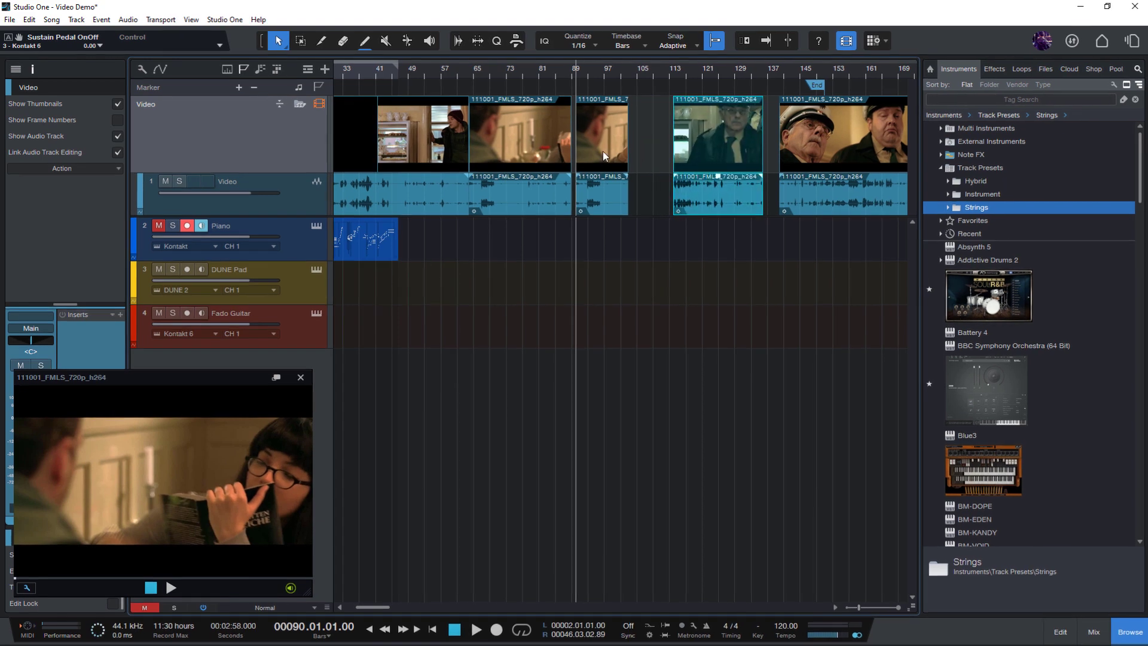
{"action": "left_click_drag", "start_coordinate": [603, 152], "coordinate": [623, 153]}
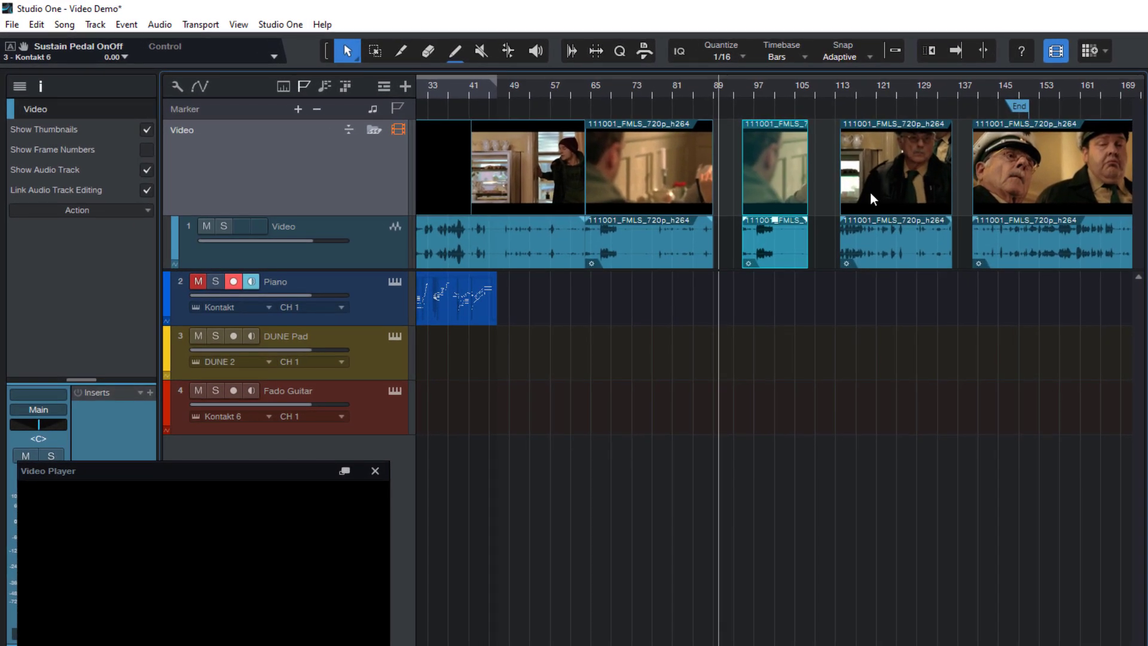
- Undo the last two clip moves and reposition the same two linked clips at about bars 93 and 109
{"action": "key", "text": "ctrl+z"}
{"action": "key", "text": "ctrl+z"}
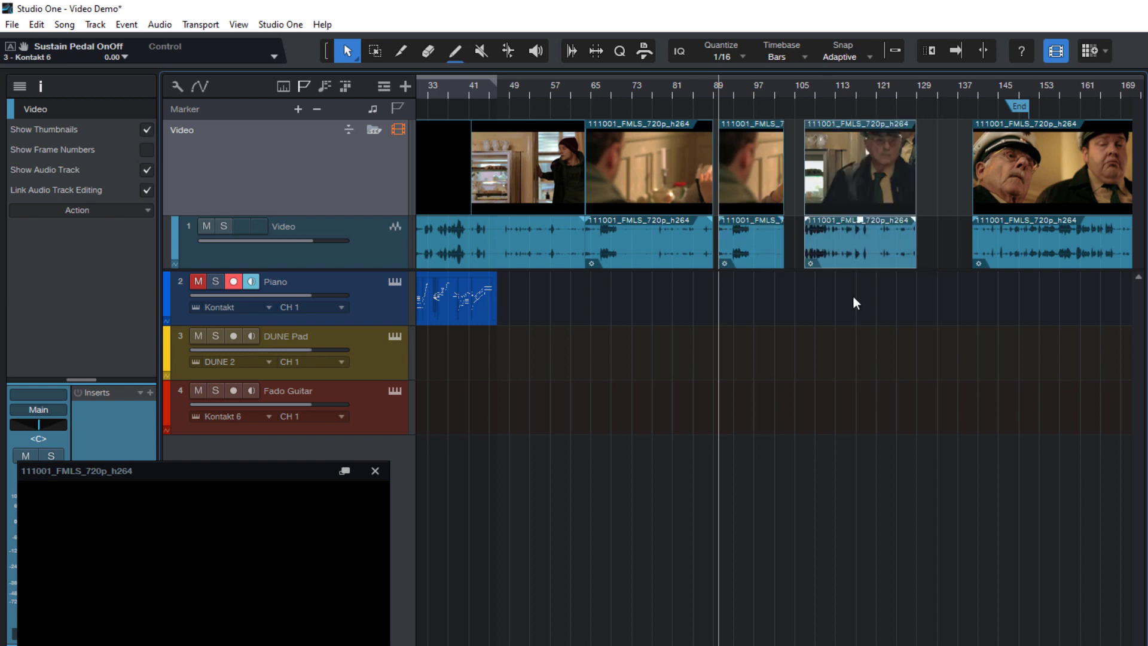
{"action": "mouse_move", "coordinate": [837, 193]}
{"action": "left_mouse_down"}
{"action": "mouse_move", "coordinate": [869, 189]}
{"action": "mouse_move", "coordinate": [840, 193]}
{"action": "left_mouse_up"}
{"action": "left_click_drag", "start_coordinate": [756, 195], "coordinate": [774, 198]}
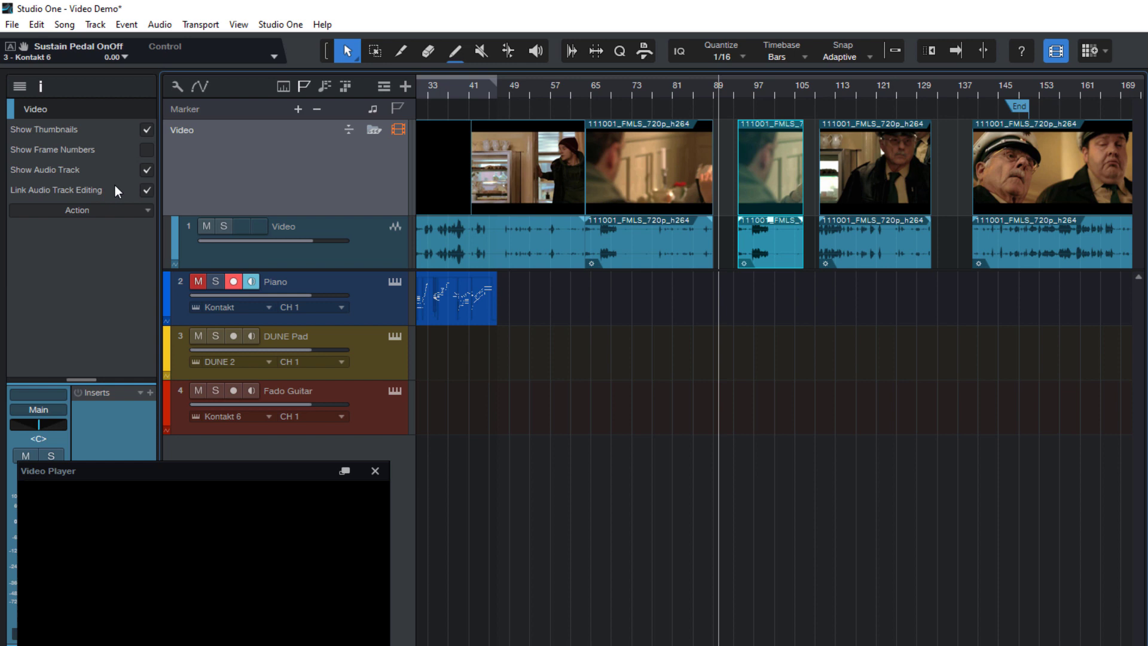
- Turn off Link Audio Track Editing and separate the clip near bar 109, moving its video to about bar 105 and its audio to bar 115
{"action": "left_click", "coordinate": [940, 202]}
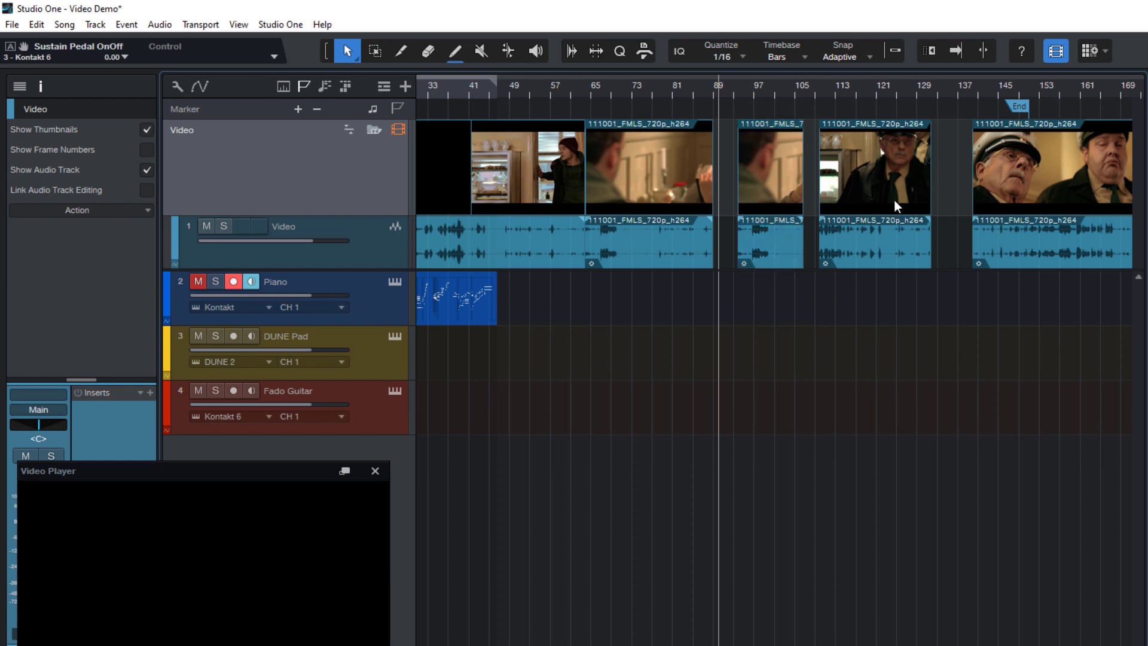
{"action": "left_click_drag", "start_coordinate": [880, 197], "coordinate": [861, 195]}
{"action": "left_click_drag", "start_coordinate": [849, 238], "coordinate": [881, 242]}
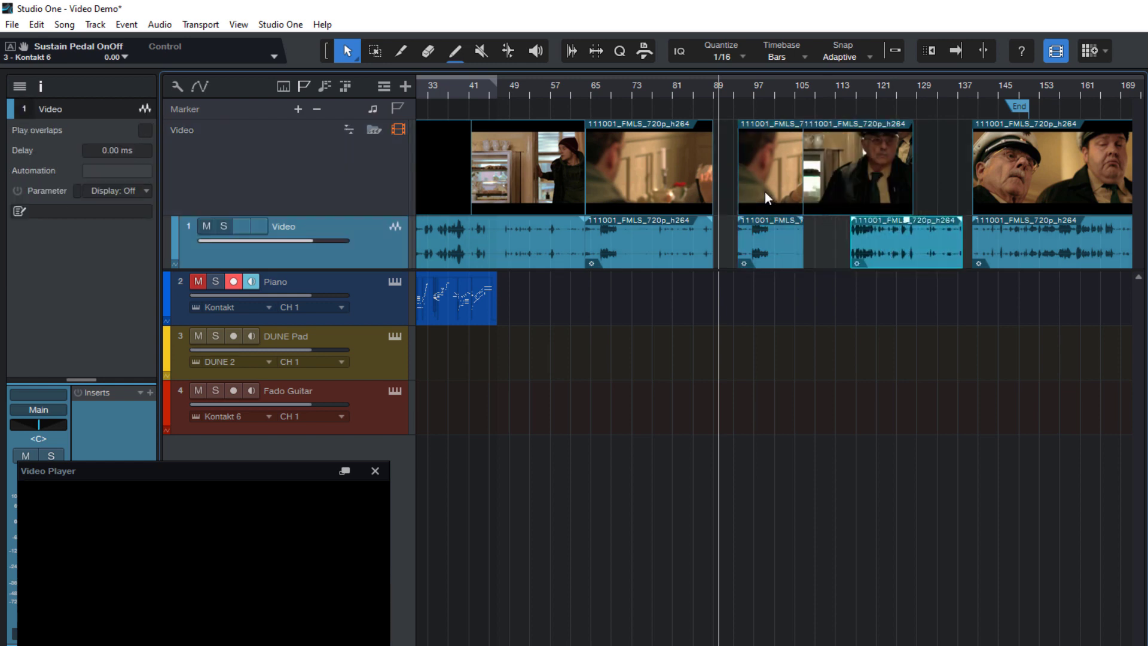
- Delete the video clip near bar 93 and the audio clip near bar 63, moving the leftover video to about bar 70 and audio to 77
{"action": "left_click_drag", "start_coordinate": [765, 192], "coordinate": [752, 191]}
{"action": "key", "text": "Delete"}
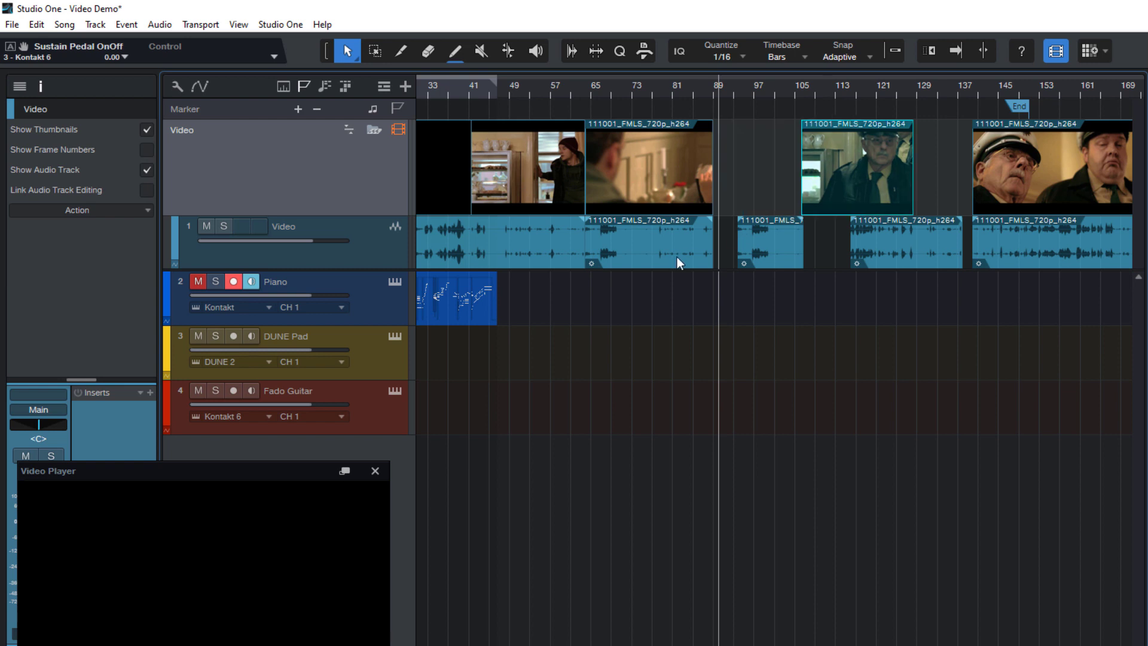
{"action": "left_click", "coordinate": [677, 257]}
{"action": "key", "text": "Delete"}
{"action": "left_click_drag", "start_coordinate": [670, 194], "coordinate": [712, 198]}
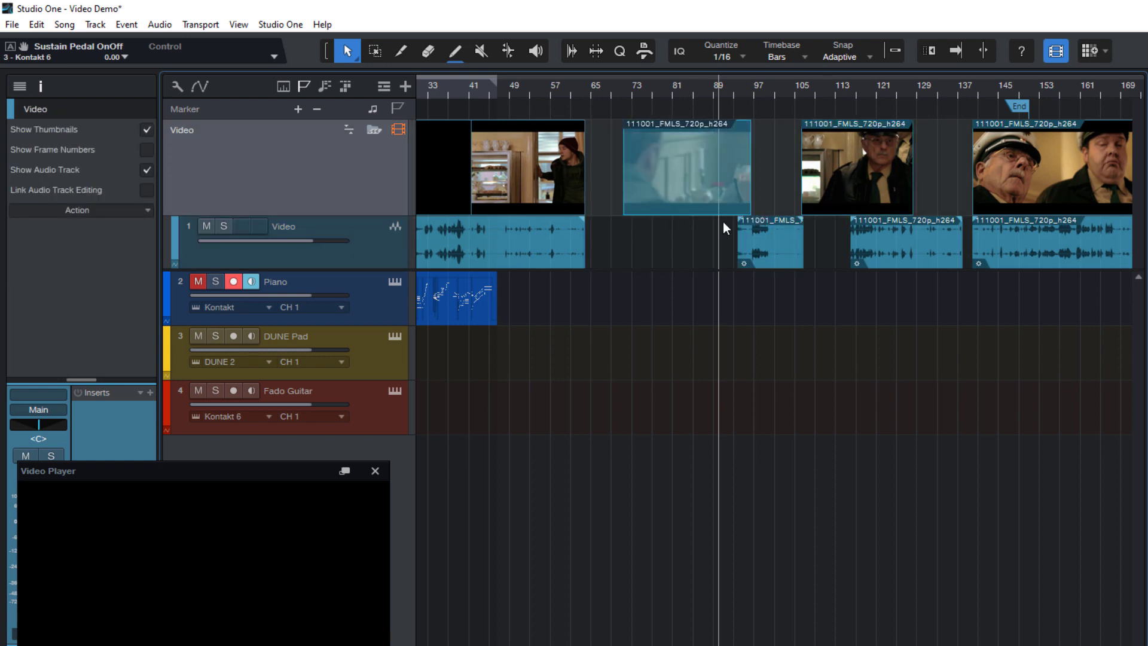
{"action": "left_click_drag", "start_coordinate": [746, 234], "coordinate": [685, 233]}
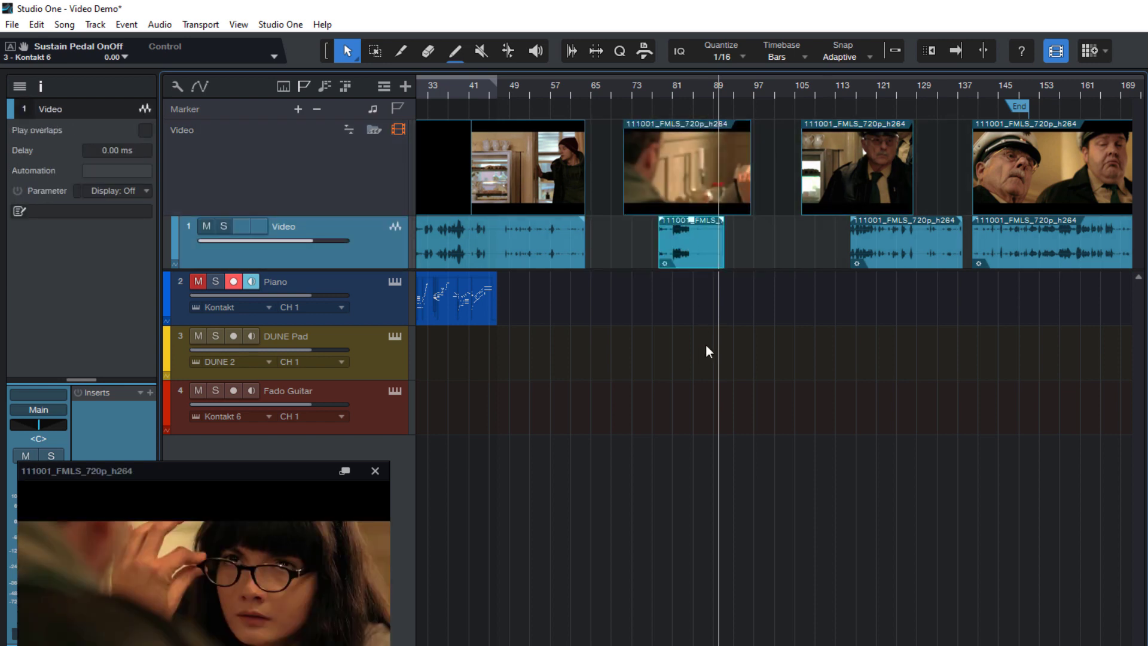
- Hide the separate audio track and use the Video track's own controls to toggle mute and set the volume to -5.2
{"action": "left_click", "coordinate": [376, 133]}
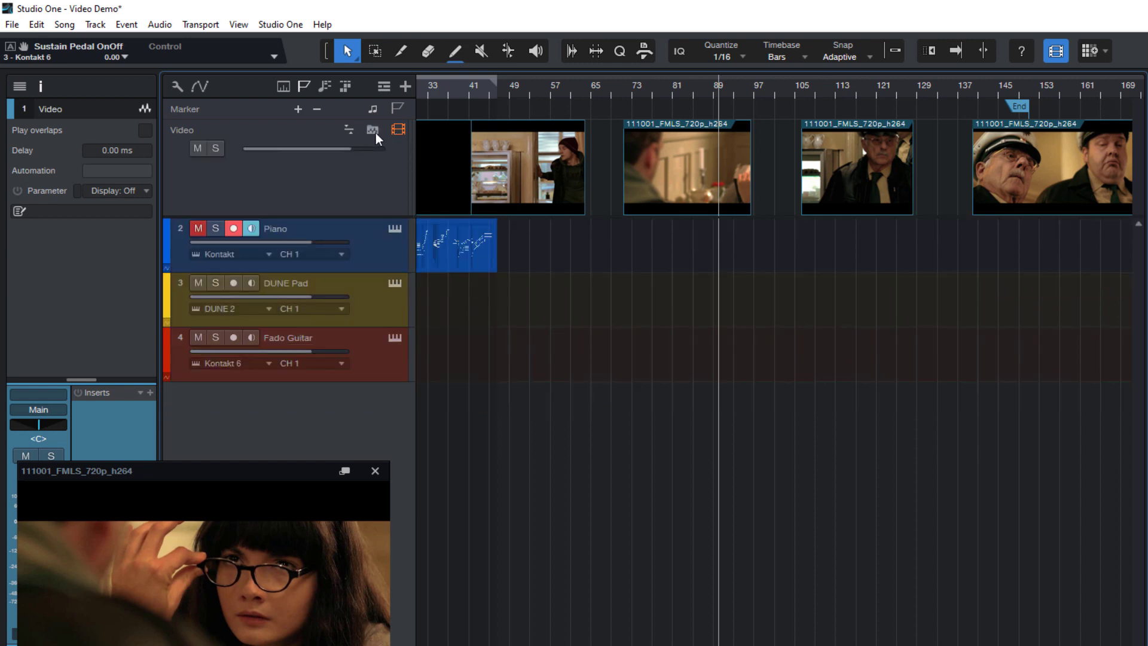
{"action": "left_click", "coordinate": [198, 147]}
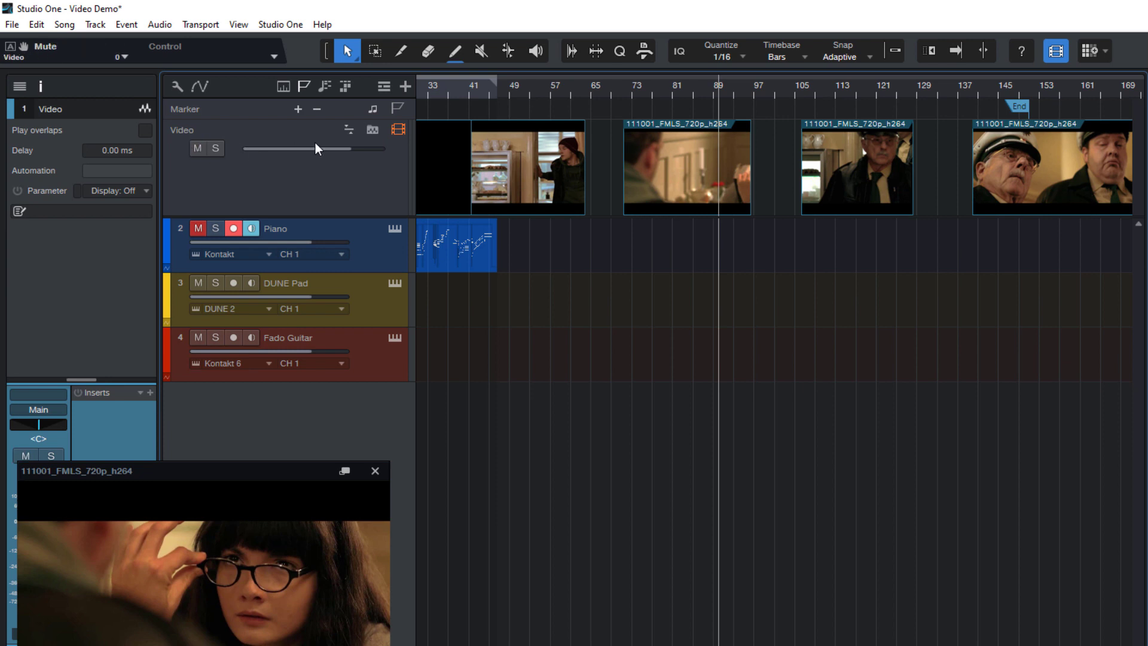
{"action": "left_click_drag", "start_coordinate": [348, 147], "coordinate": [324, 181]}
{"action": "left_click", "coordinate": [324, 180]}
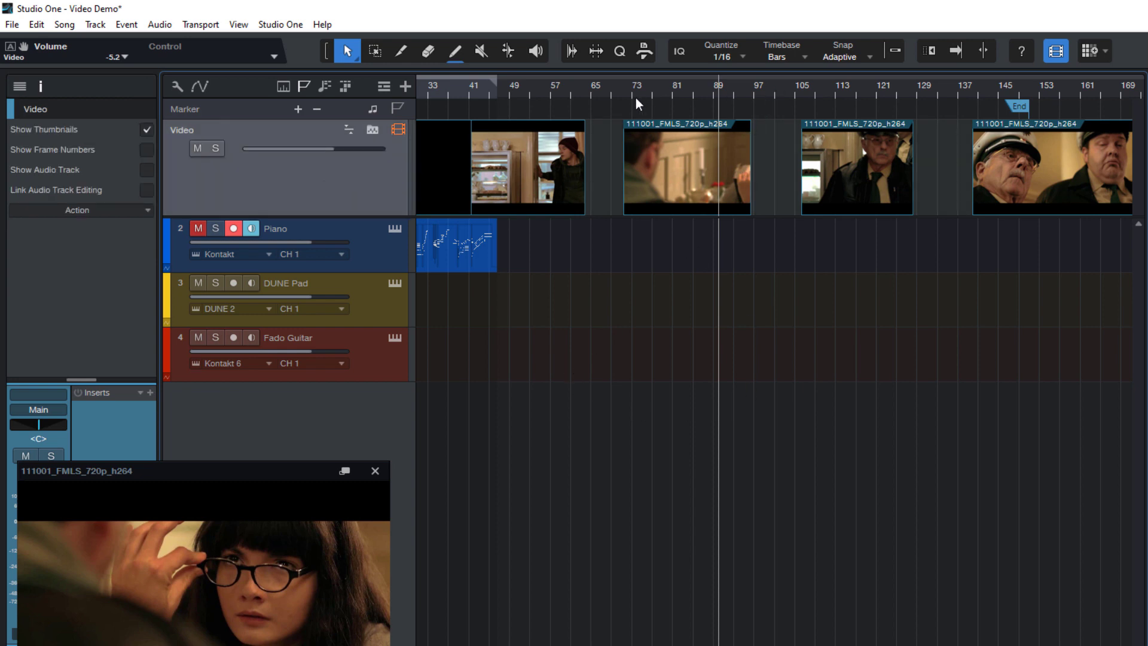
{"action": "left_click", "coordinate": [650, 90]}
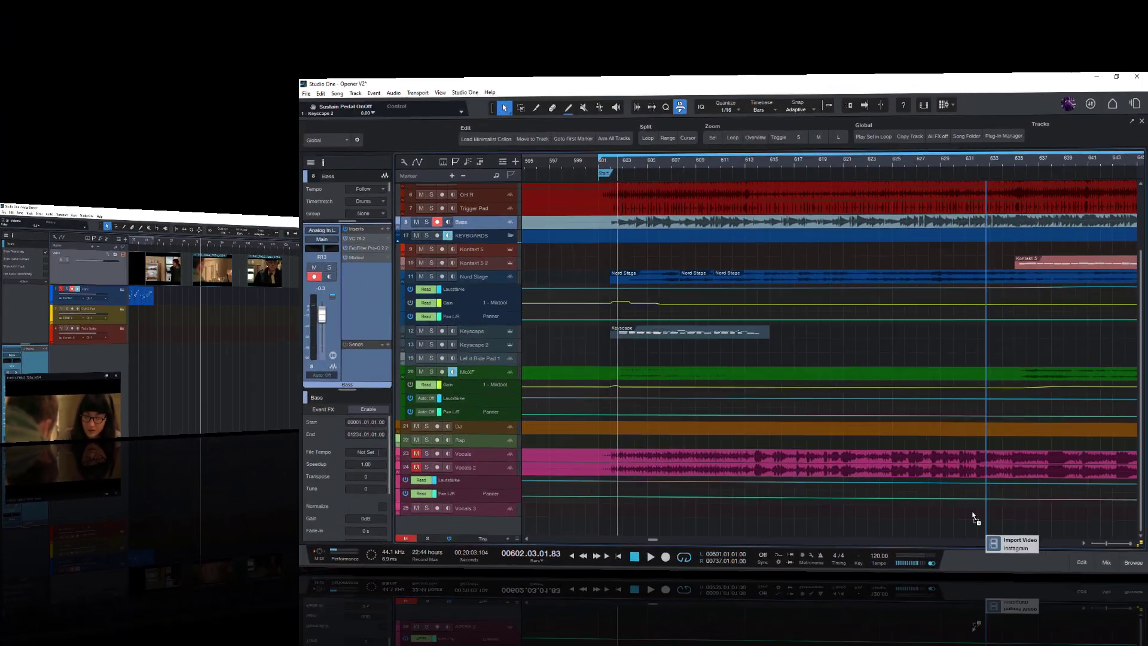
- In the Opener V2 song, import the Instagram video onto the Video track at about bar 598 and preview it near bar 605
{"action": "left_click_drag", "start_coordinate": [975, 518], "coordinate": [564, 194]}
{"action": "left_click_drag", "start_coordinate": [357, 152], "coordinate": [358, 152]}
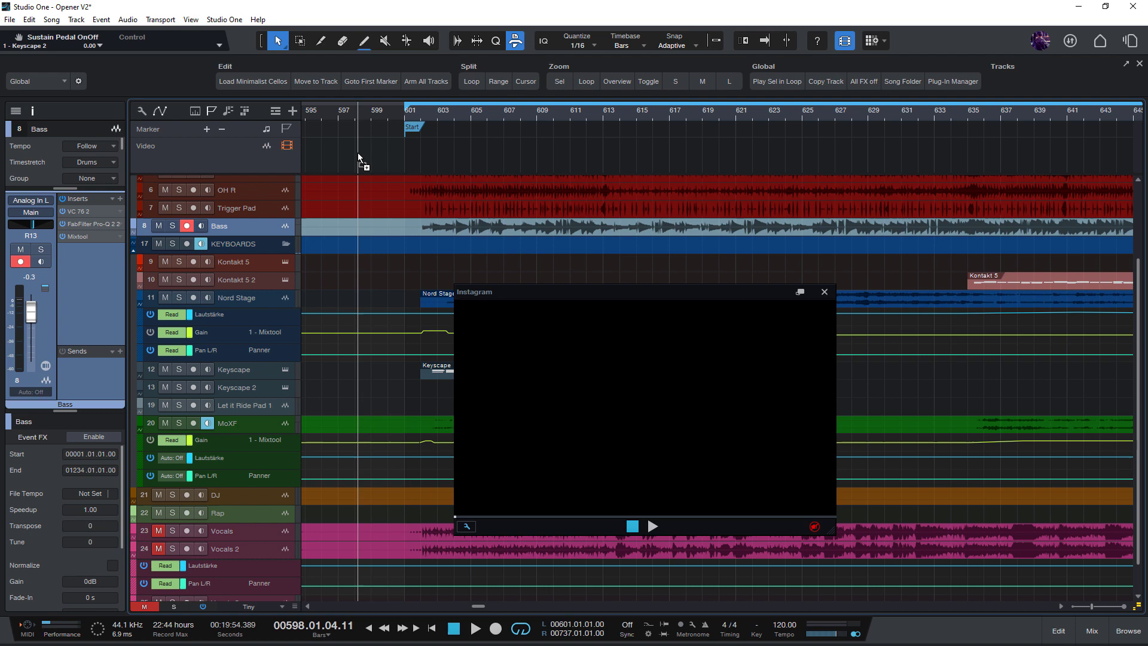
{"action": "left_click", "coordinate": [481, 115]}
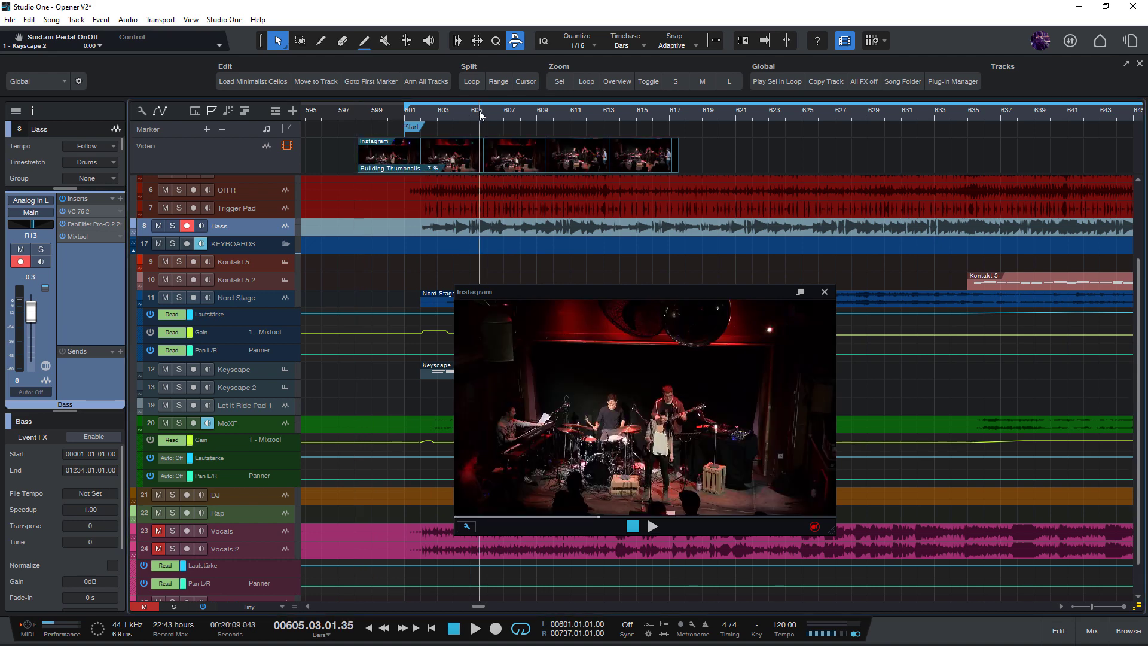
{"action": "left_click", "coordinate": [544, 114]}
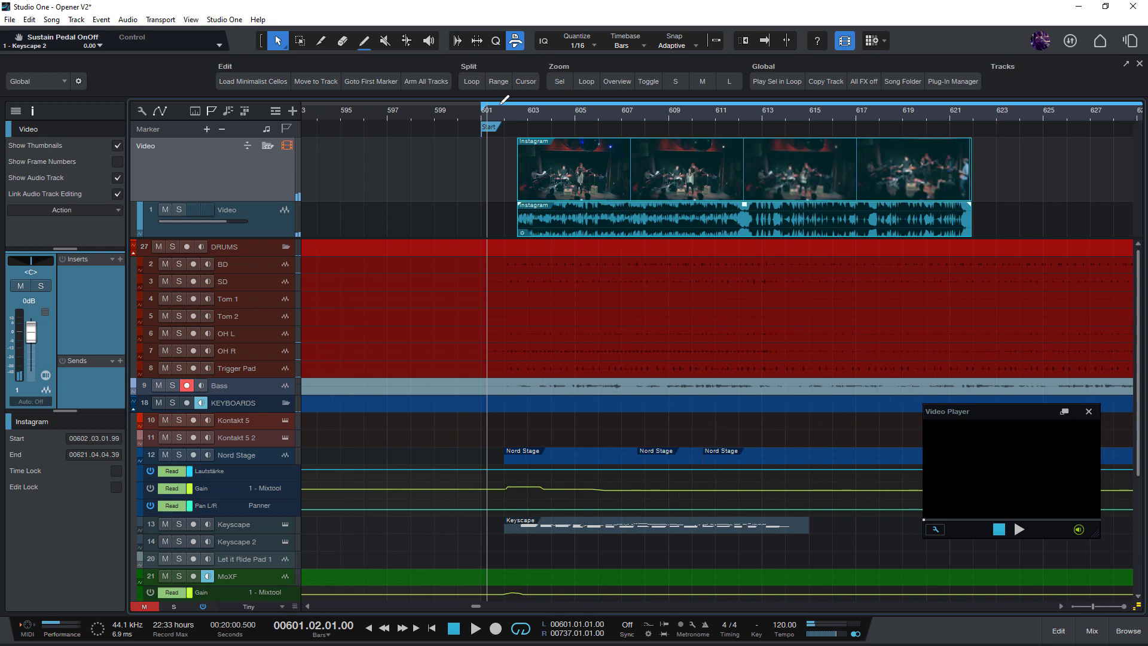
- Play the song from about bar 601 to check the sync of the Instagram clip, and select its audio track for closer inspection
{"action": "key", "text": "space"}
{"action": "left_click_drag", "start_coordinate": [489, 111], "coordinate": [496, 111]}
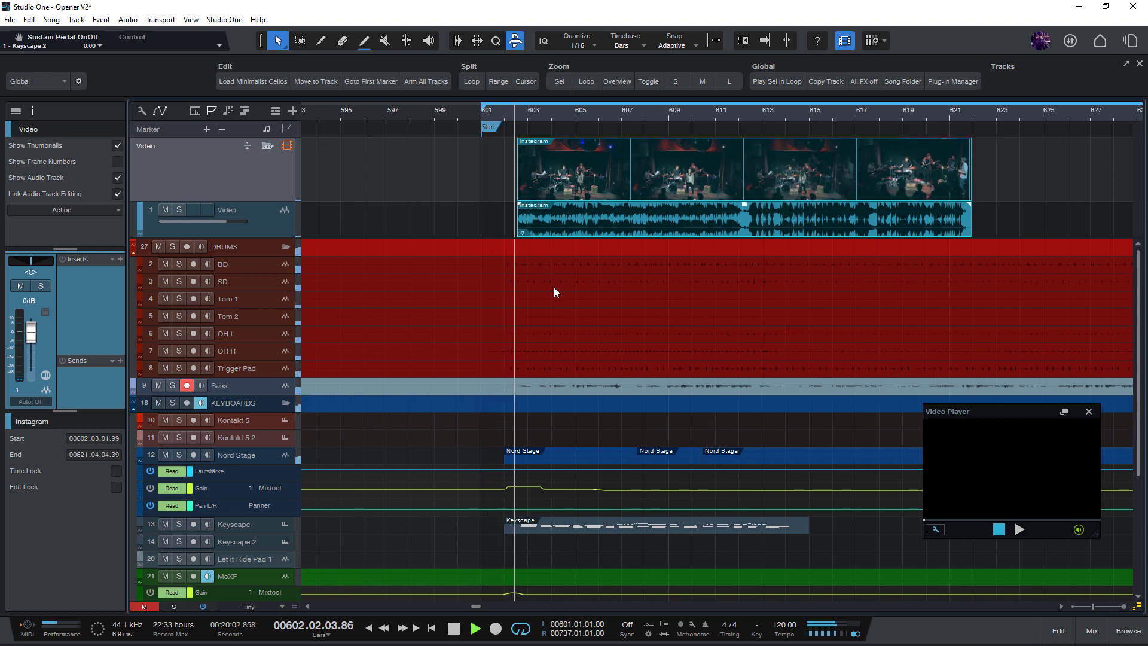
{"action": "key", "text": "space"}
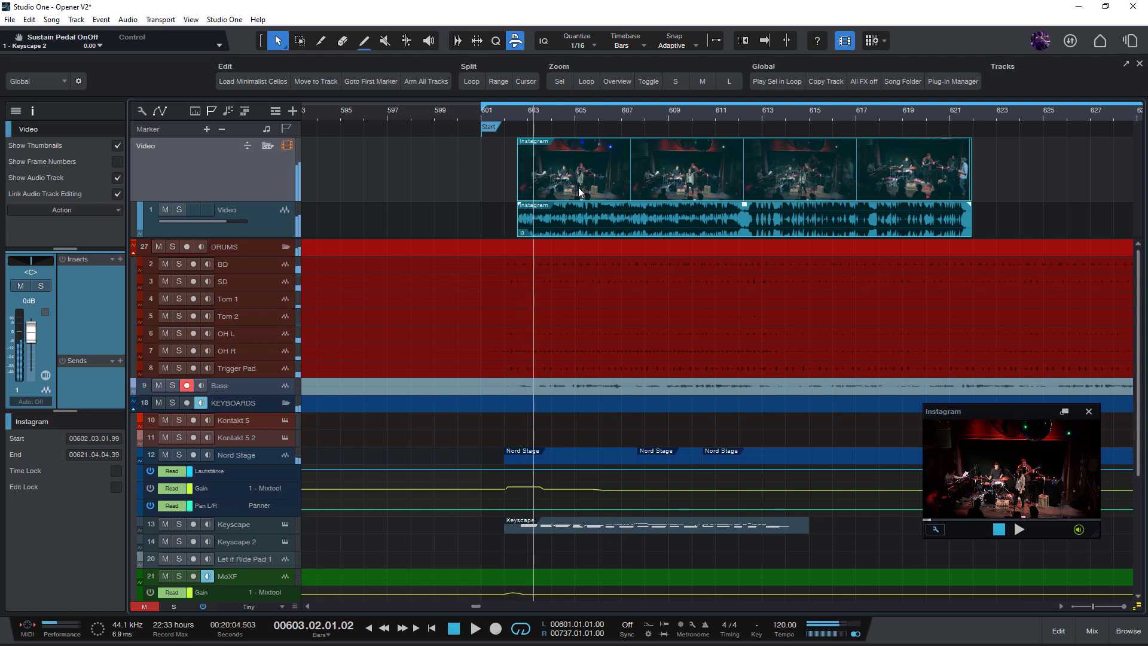
{"action": "left_click", "coordinate": [582, 181]}
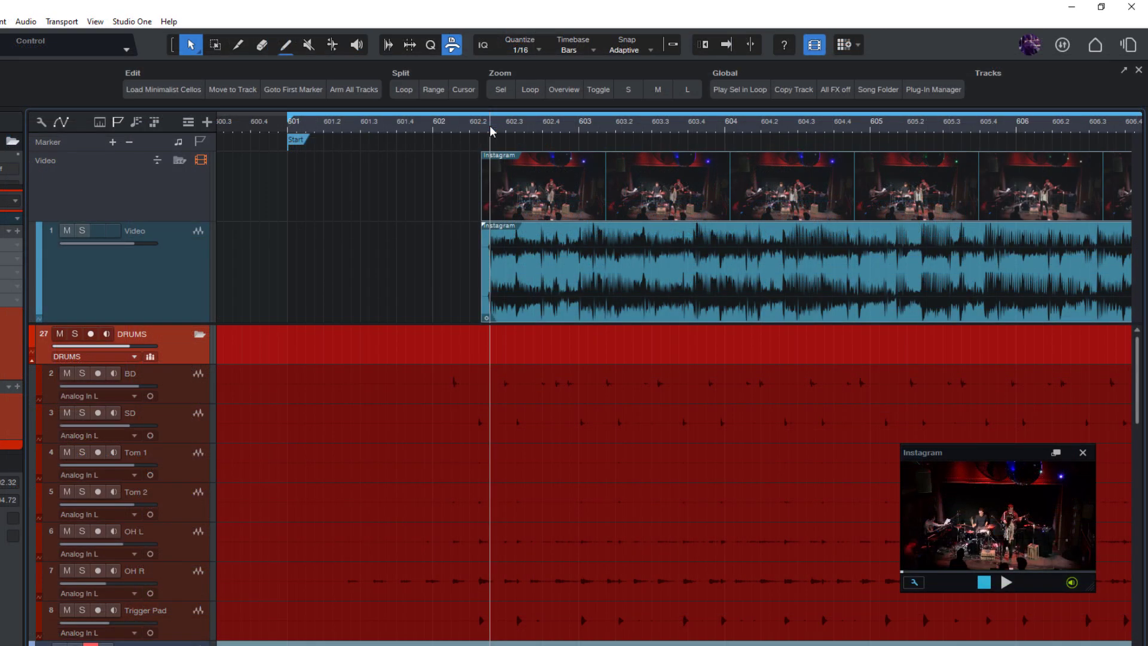
{"action": "left_click", "coordinate": [154, 279]}
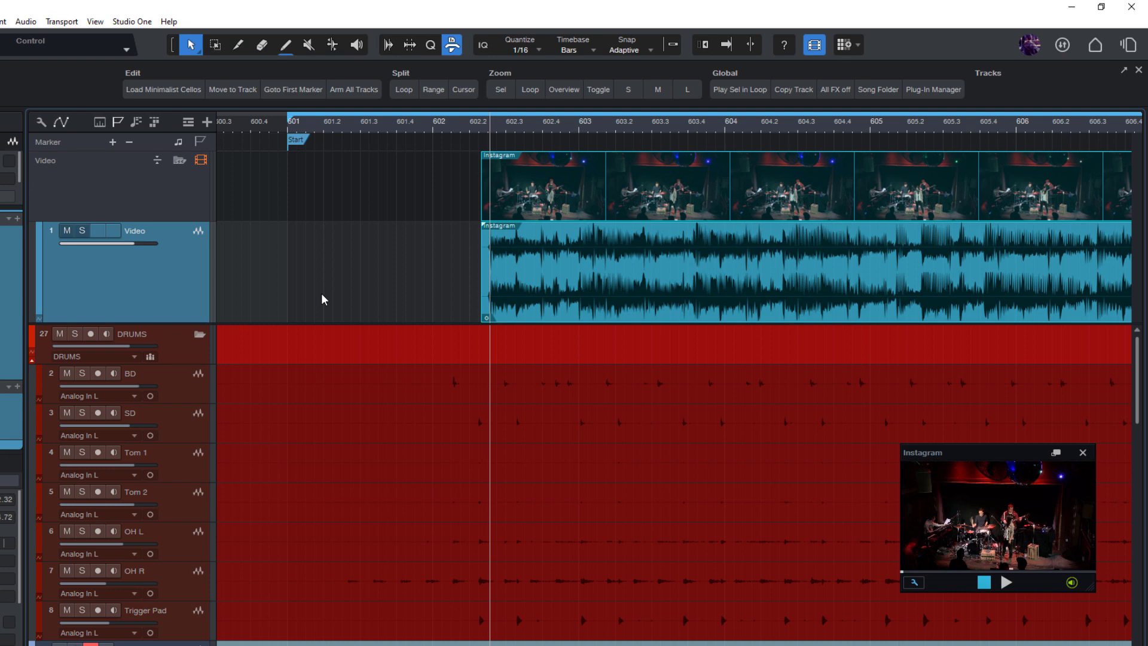
{"action": "key", "text": "e"}
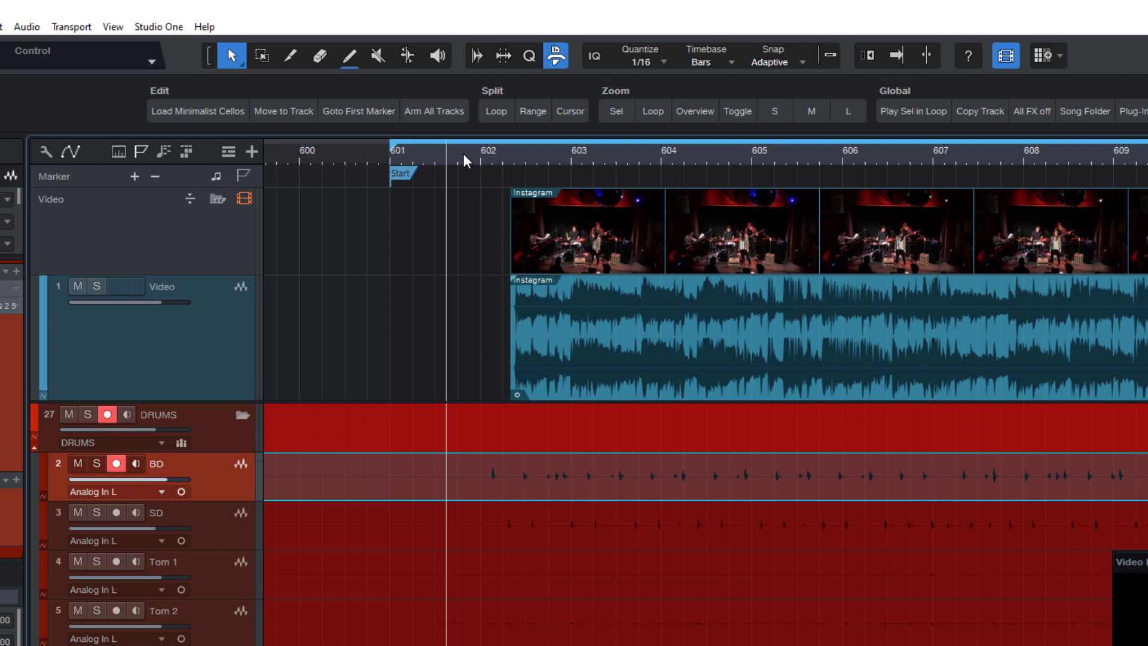
- Place the playhead on the first bass drum hit just after bar 602 and insert a marker there
{"action": "key", "text": "space"}
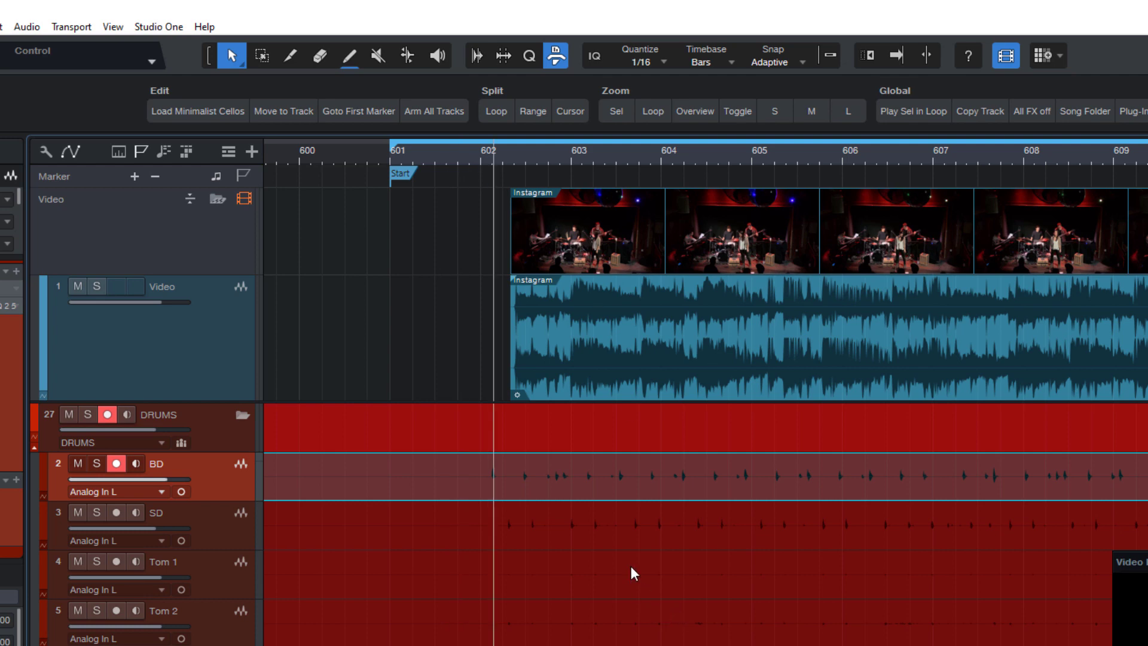
{"action": "left_click", "coordinate": [592, 231]}
{"action": "key", "text": "e"}
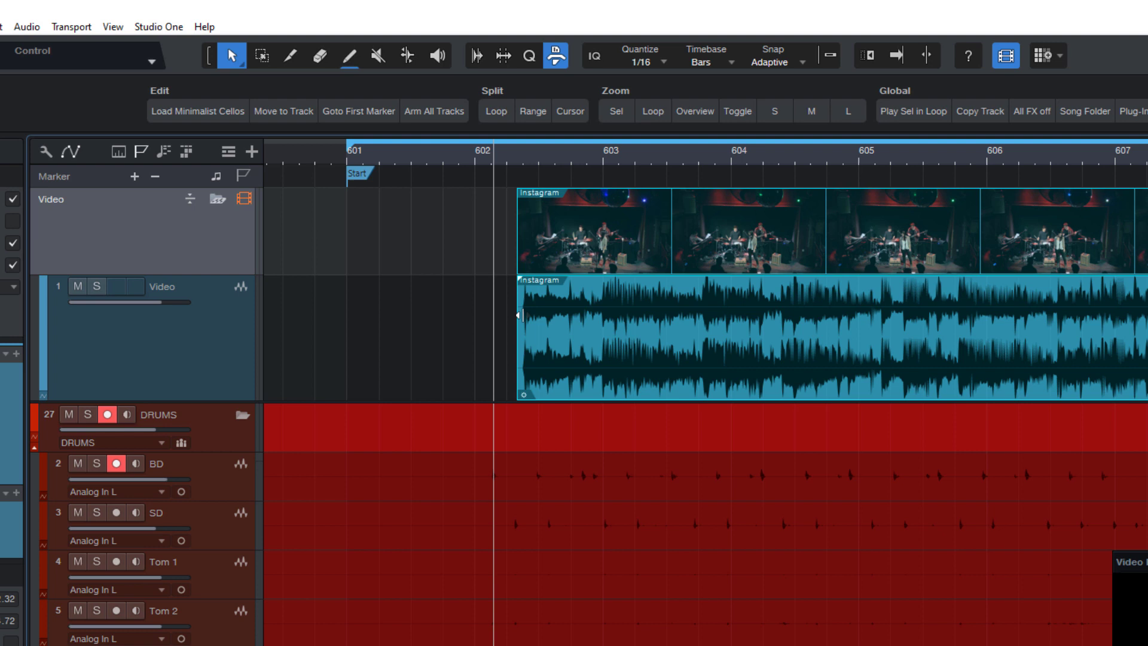
{"action": "key", "text": "y"}
- Place the playhead on the first transient of the video's audio and trim the start of the Instagram clip to the cursor
{"action": "left_click", "coordinate": [222, 358]}
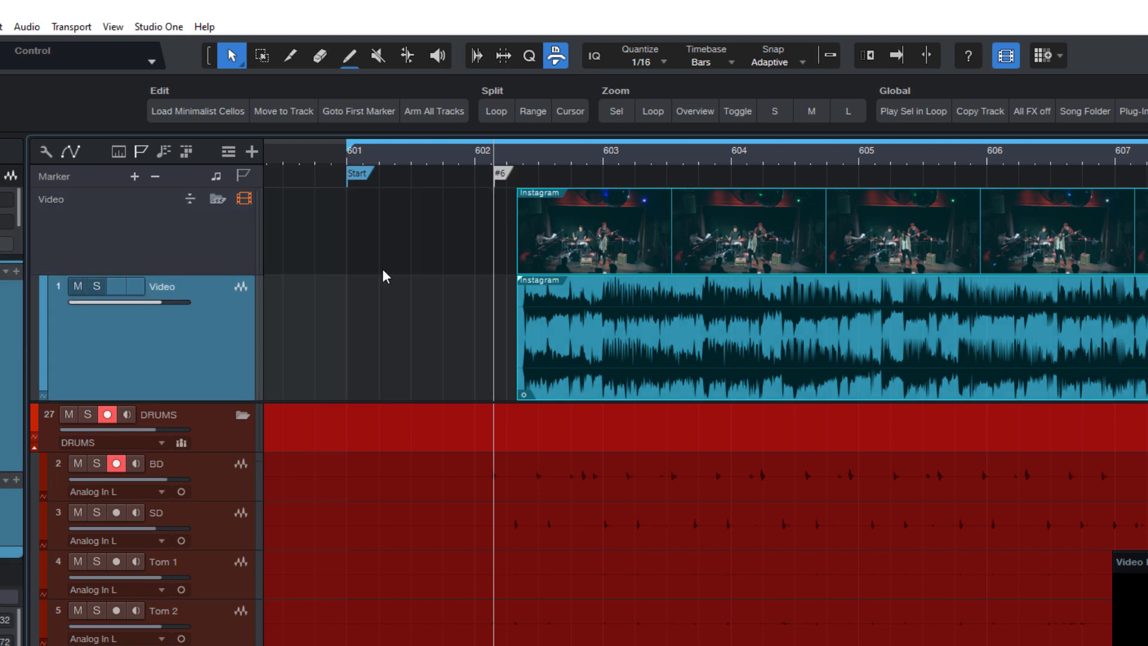
{"action": "left_click", "coordinate": [502, 156]}
{"action": "left_click_drag", "start_coordinate": [502, 156], "coordinate": [524, 171]}
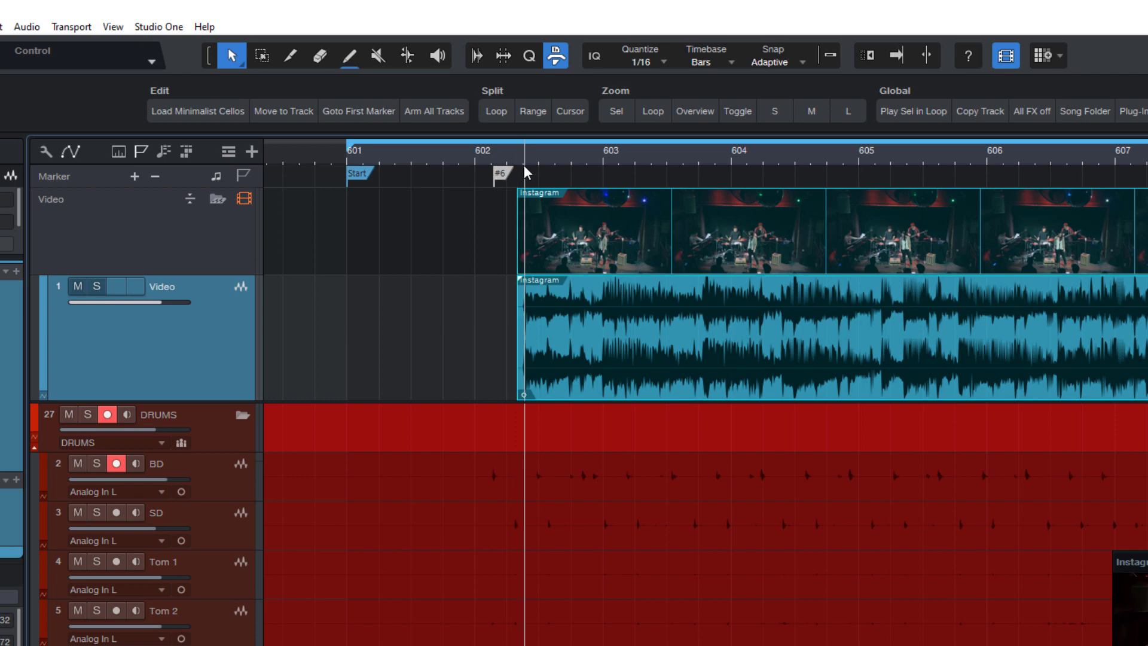
{"action": "key", "text": "e"}
{"action": "key", "text": "e"}
{"action": "key", "text": "e"}
{"action": "key", "text": "e"}
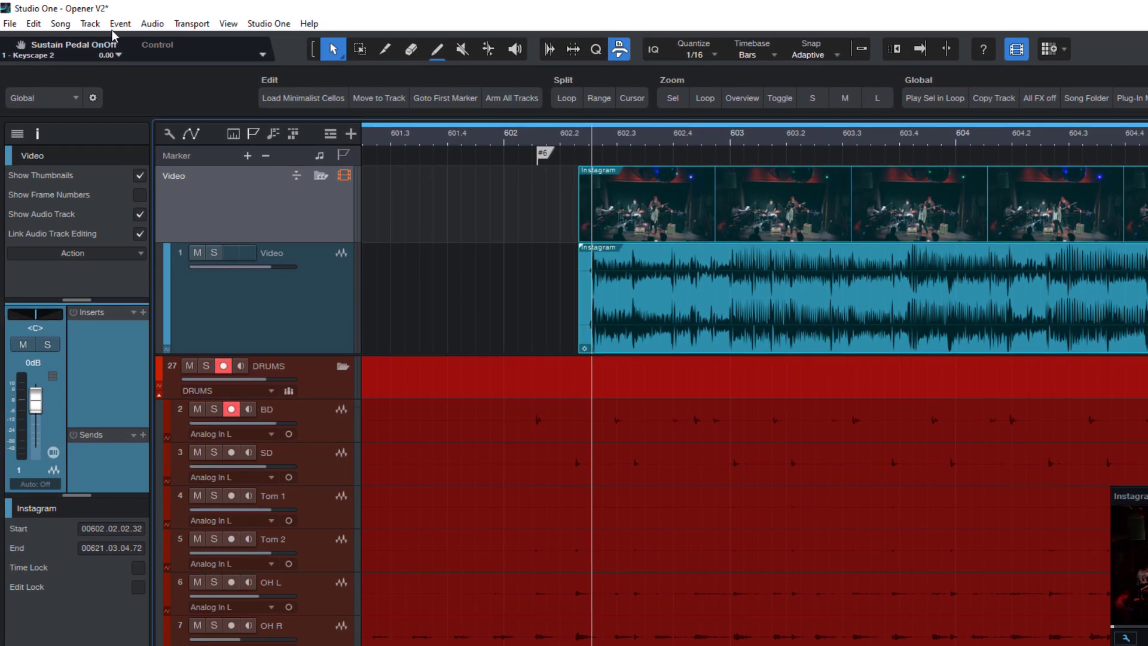
{"action": "left_click", "coordinate": [119, 24]}
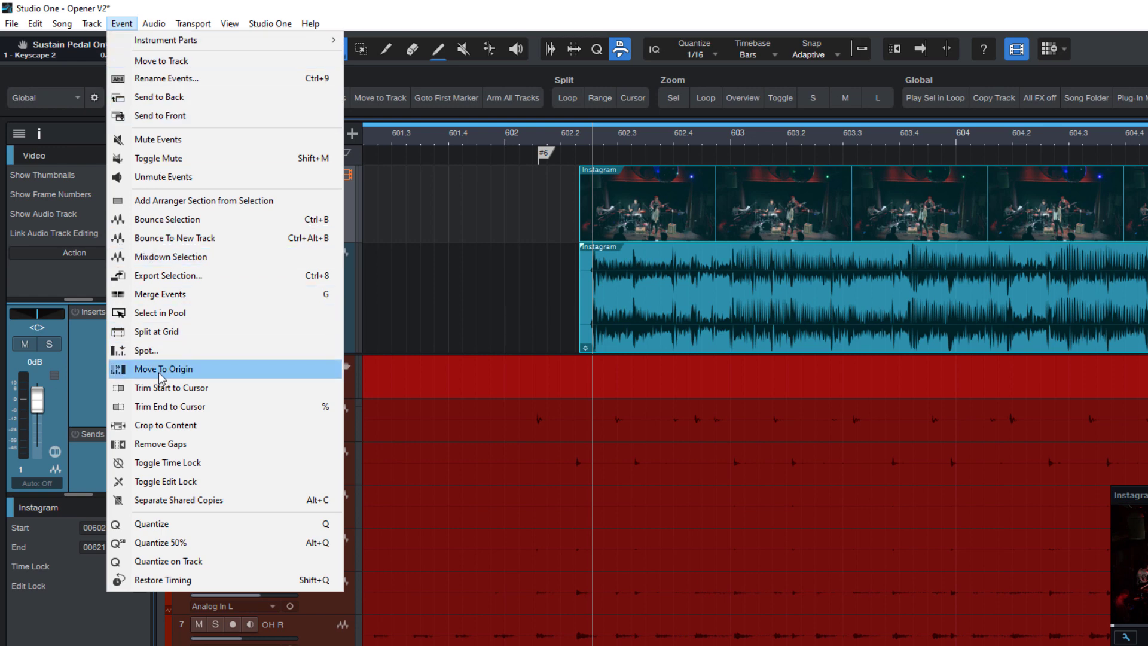
{"action": "left_click", "coordinate": [173, 389]}
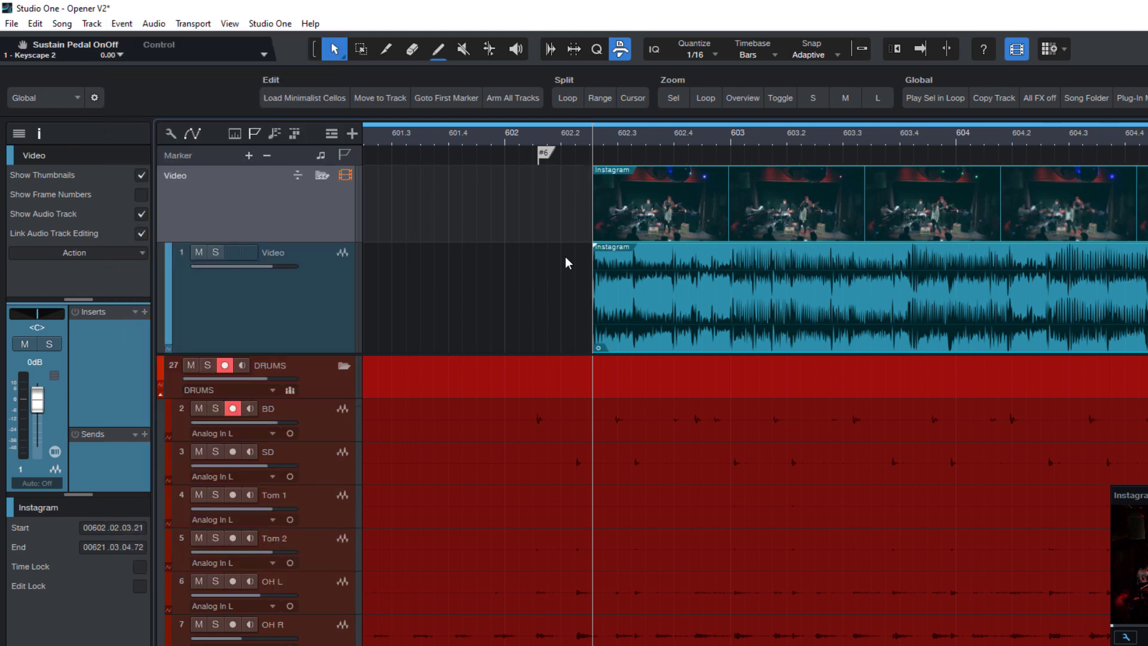
- Return the playhead to marker #6 and move the trimmed Instagram clip so it starts at the cursor
{"action": "left_click", "coordinate": [545, 154]}
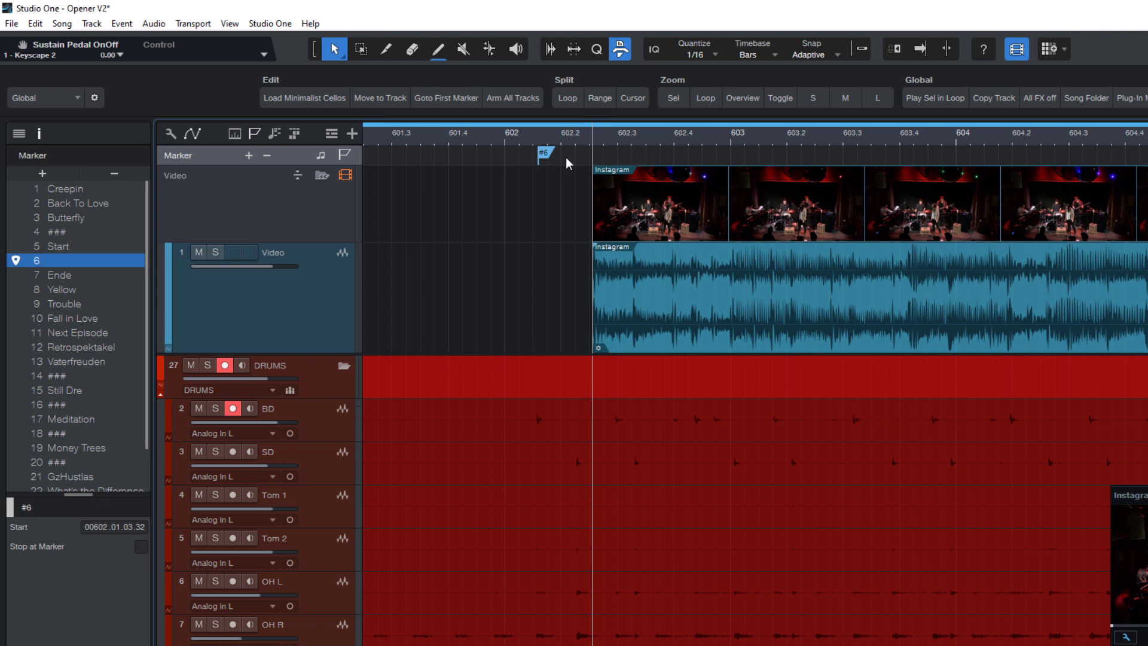
{"action": "key", "text": "shift+b"}
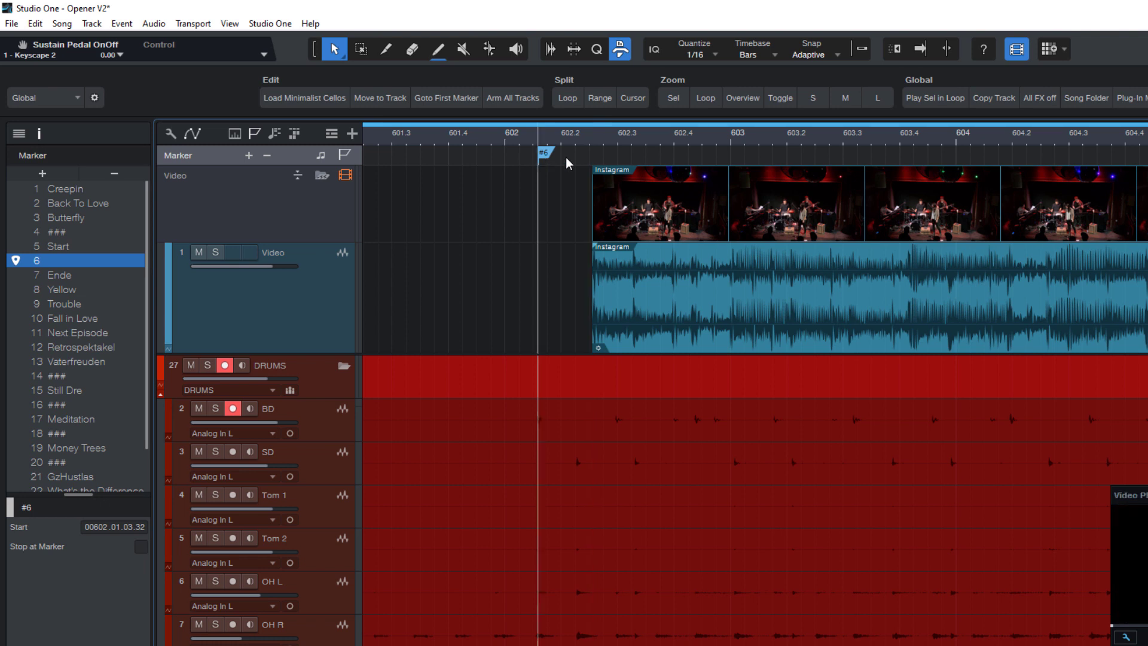
{"action": "left_click", "coordinate": [661, 226]}
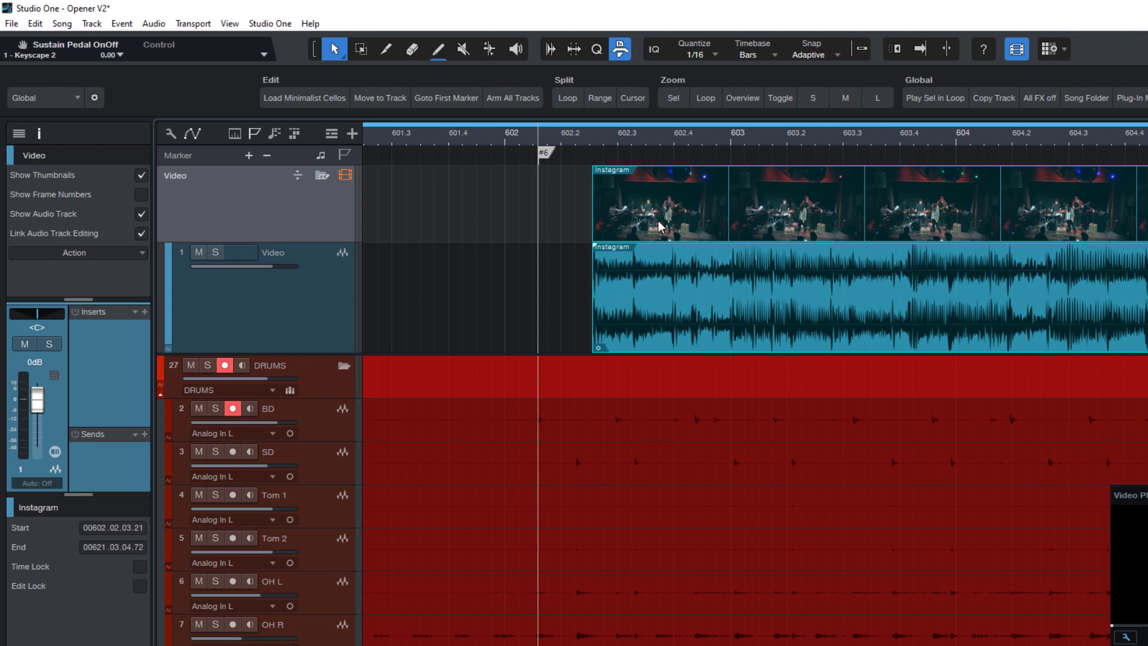
{"action": "key", "text": "ctrl+l"}
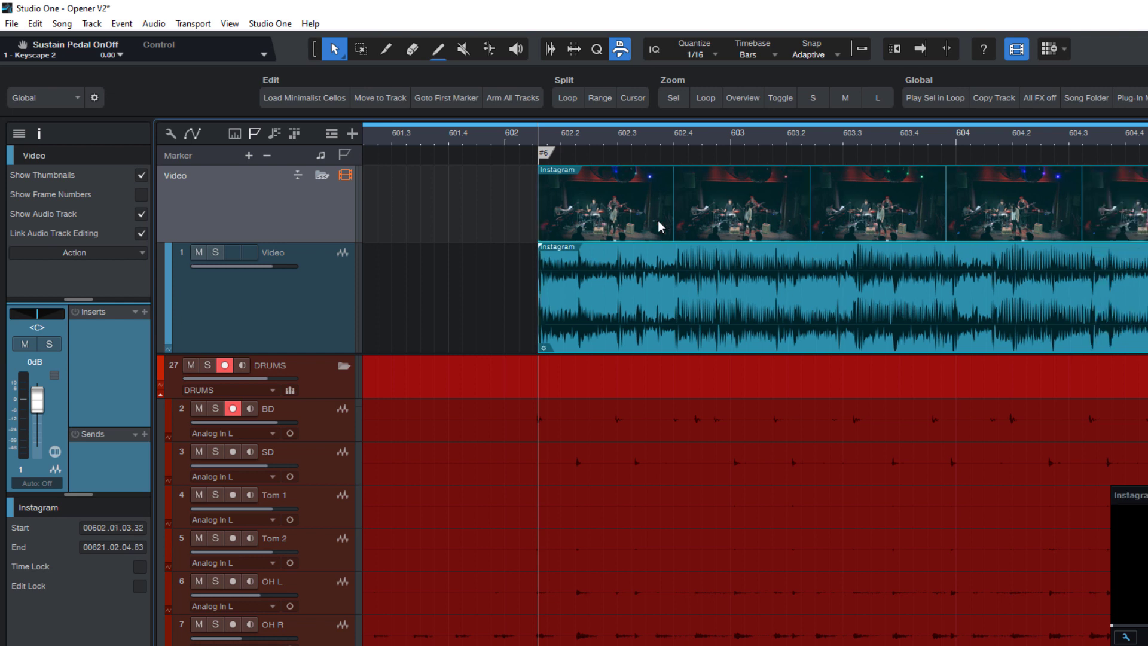
- Play the song from about bar 602 to check that the aligned video audio matches the multitrack recording
{"action": "scroll", "coordinate": [659, 221], "scroll_direction": "down", "scroll_amount": 3}
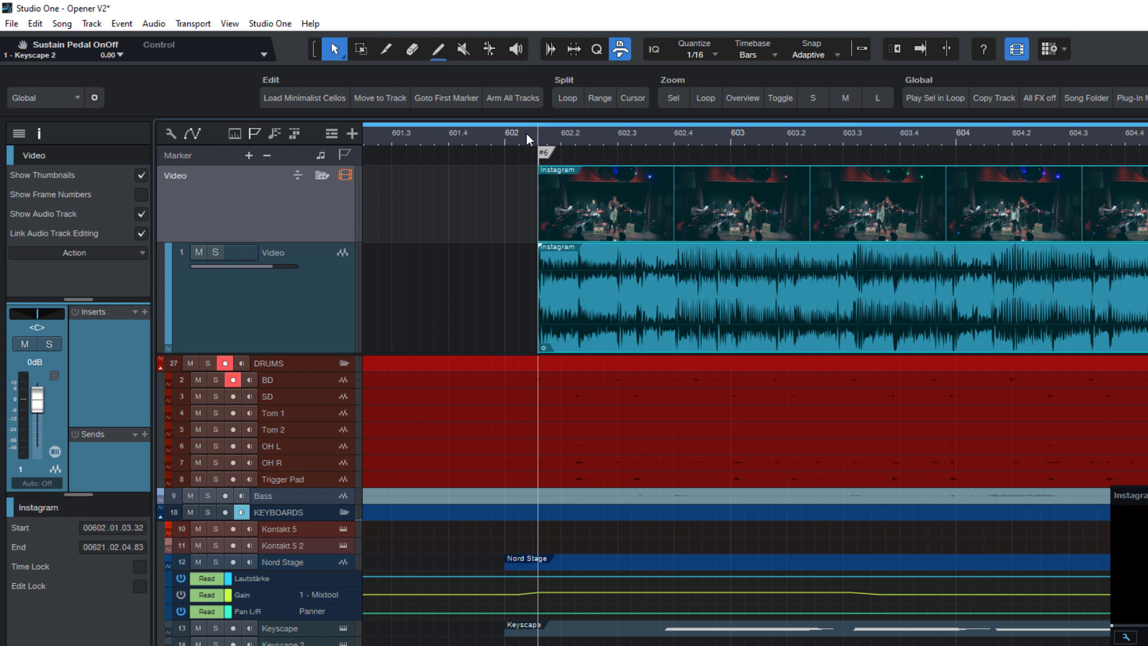
{"action": "key", "text": "space"}
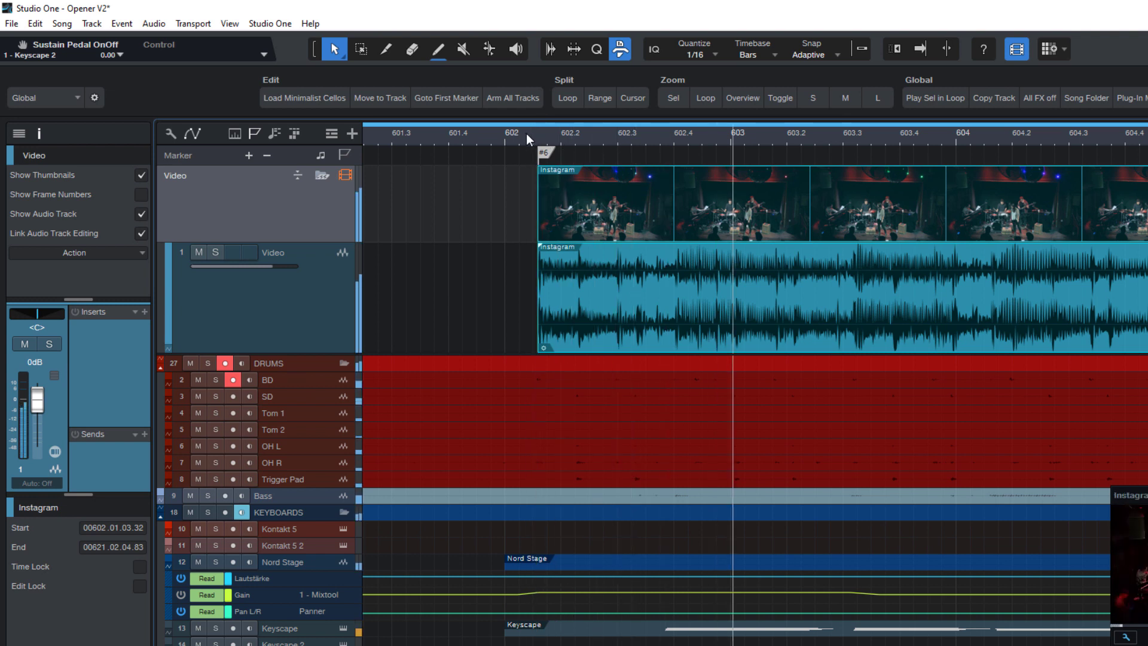
{"action": "key", "text": "space"}
- Mute the video's audio track and play the song with the video, shrinking the track heights to show the whole arrangement
{"action": "left_click", "coordinate": [200, 252]}
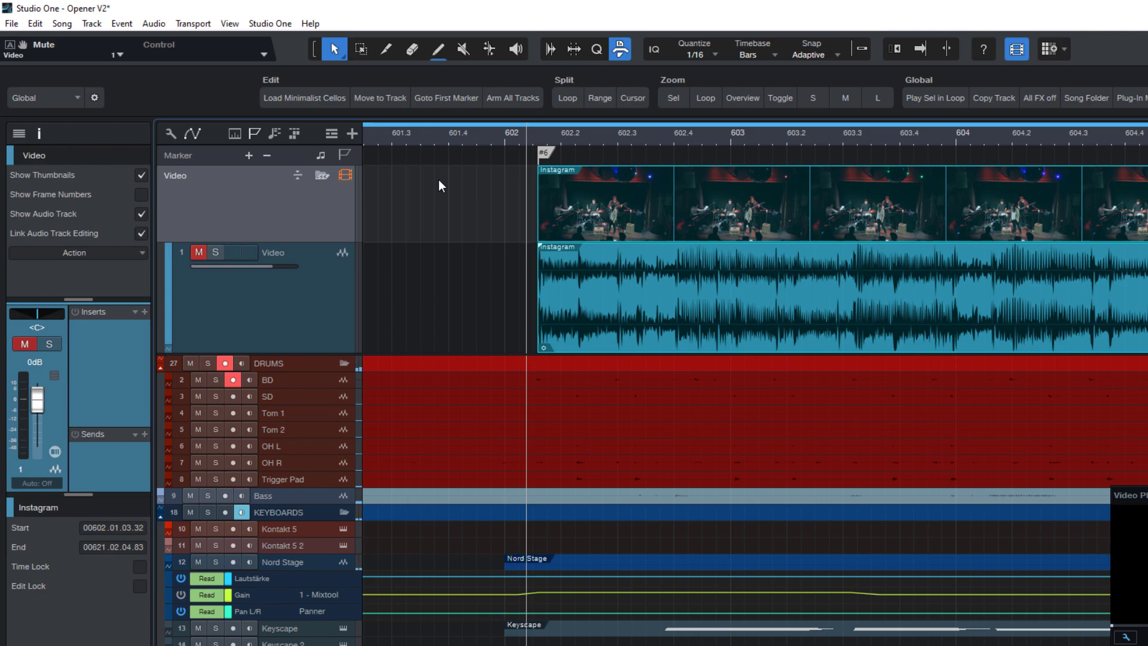
{"action": "key", "text": "space"}
{"action": "key", "text": "shift+w"}
{"action": "key", "text": "shift+w"}
{"action": "key", "text": "shift+w"}
{"action": "key", "text": "shift+w"}
{"action": "key", "text": "shift+w"}
{"action": "key", "text": "shift+w"}
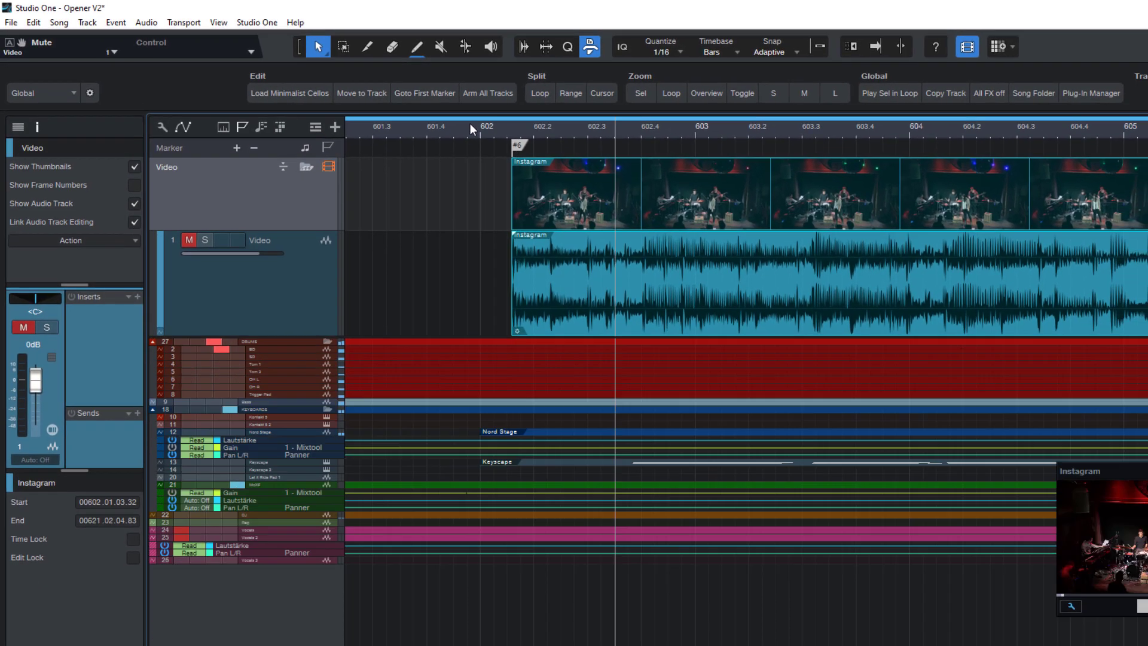
{"action": "key", "text": "shift+e"}
{"action": "key", "text": "w"}
{"action": "key", "text": "w"}
{"action": "key", "text": "w"}
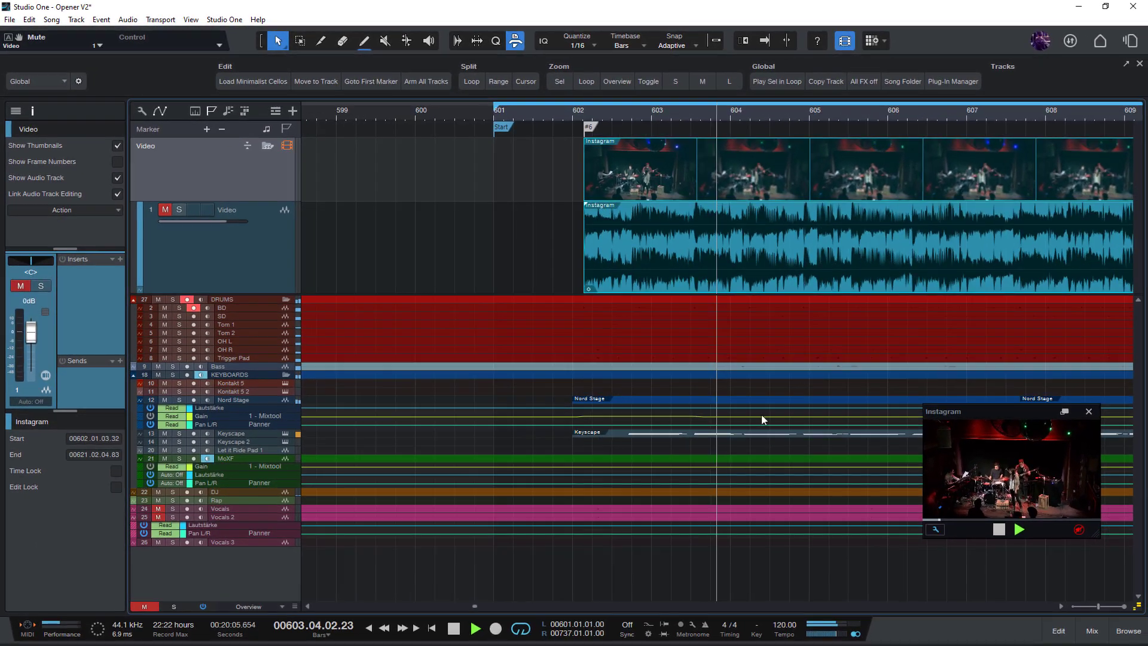
- Examine the concert video clip against the whole multitrack arrangement as the song plays on from about bar 604
{"action": "left_click", "coordinate": [1062, 607]}
{"action": "left_click", "coordinate": [1063, 608]}
{"action": "left_click", "coordinate": [1063, 607]}
{"action": "left_click", "coordinate": [1063, 607]}
{"action": "left_click", "coordinate": [1063, 608]}
{"action": "key", "text": "w"}
{"action": "key", "text": "w"}
{"action": "key", "text": "w"}
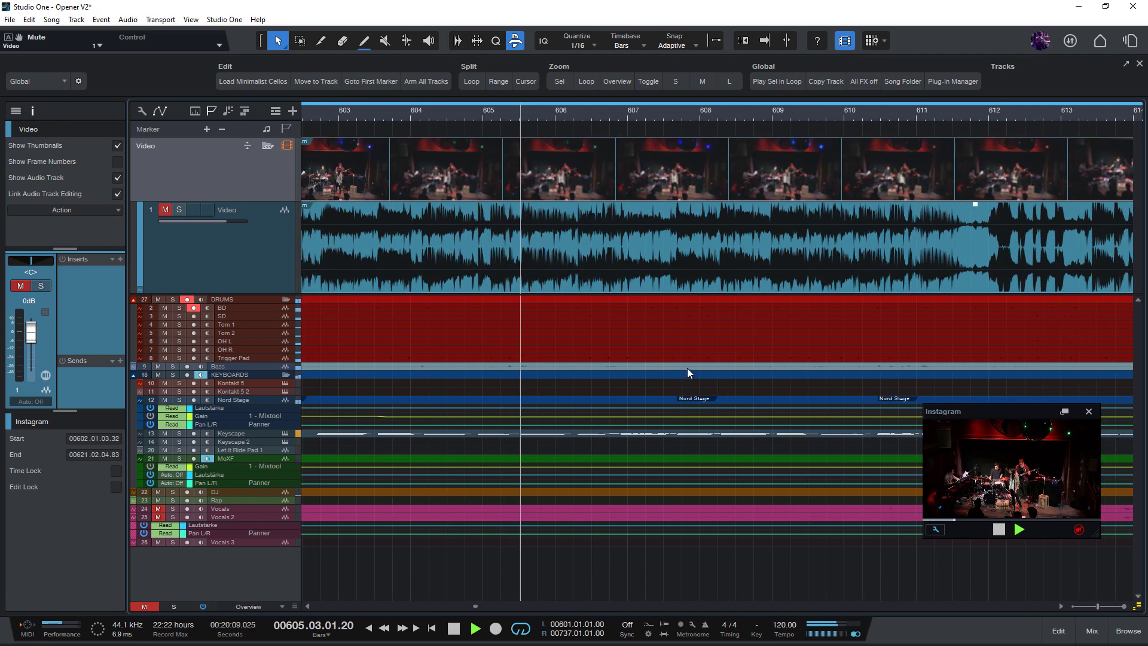
{"action": "key", "text": "w"}
{"action": "key", "text": "shift+w"}
{"action": "key", "text": "shift+w"}
{"action": "key", "text": "shift+w"}
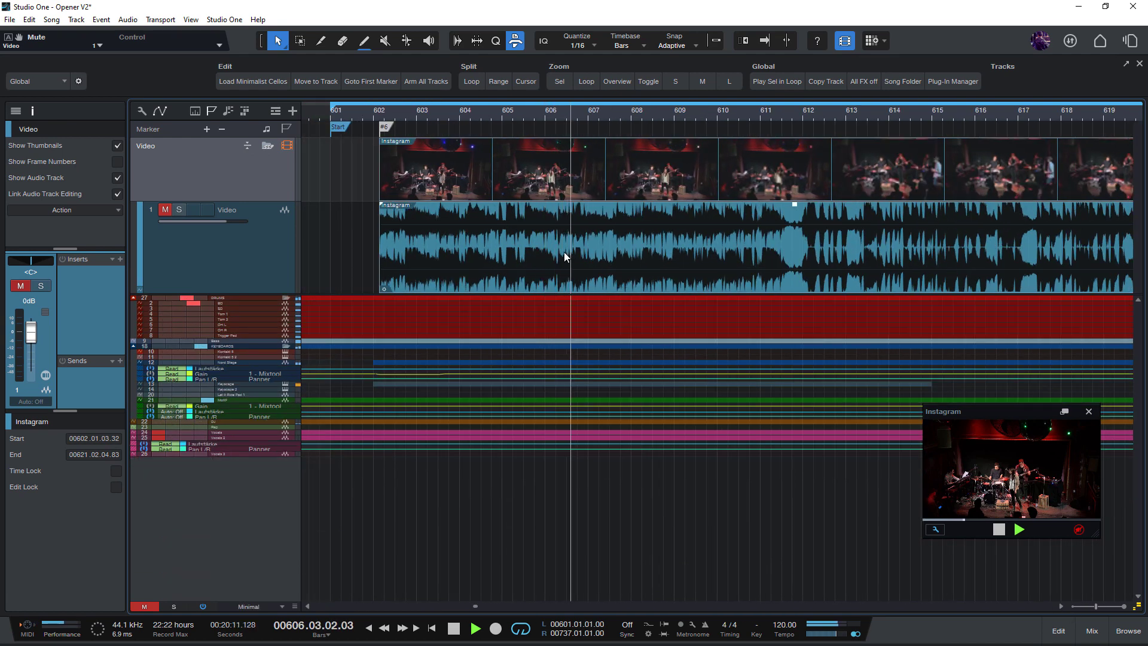
{"action": "key", "text": "shift+w"}
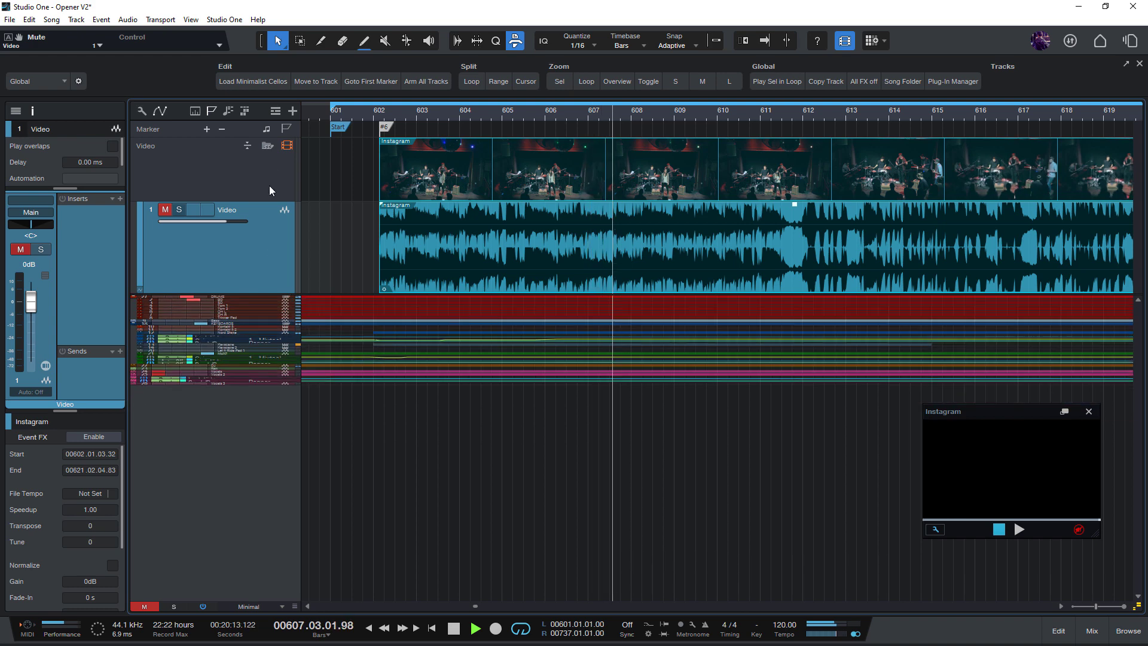
{"action": "key", "text": "shift+w"}
{"action": "key", "text": "shift+e"}
{"action": "key", "text": "shift+e"}
{"action": "key", "text": "shift+e"}
{"action": "key", "text": "shift+e"}
{"action": "key", "text": "shift+e"}
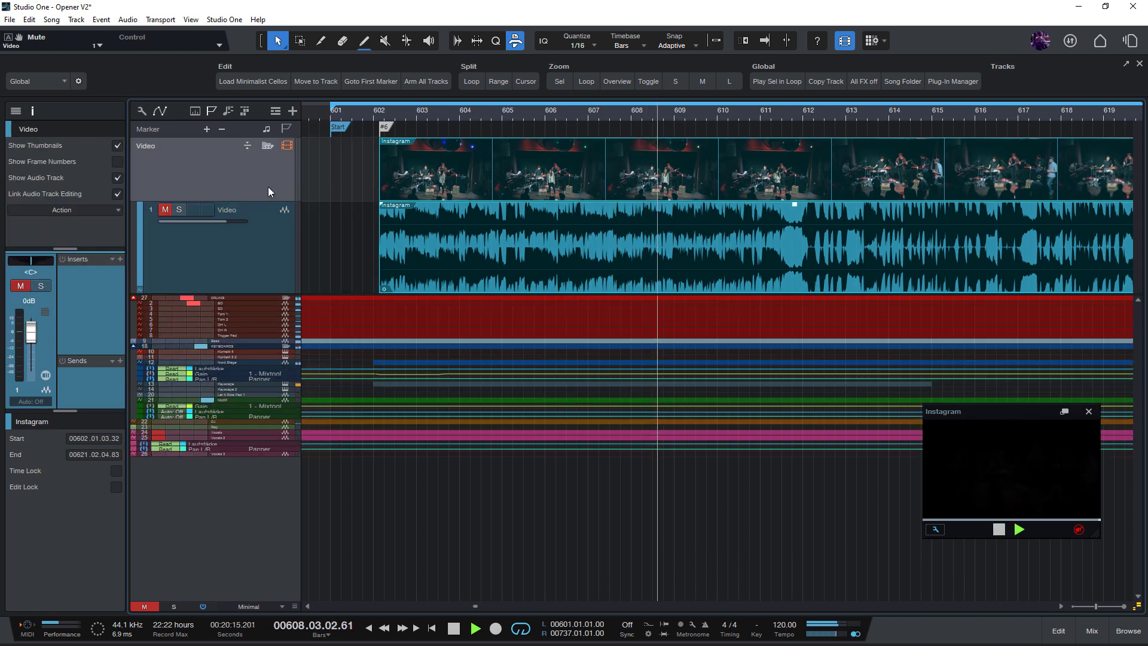
{"action": "key", "text": "shift+e"}
{"action": "key", "text": "shift+e"}
{"action": "key", "text": "shift+e"}
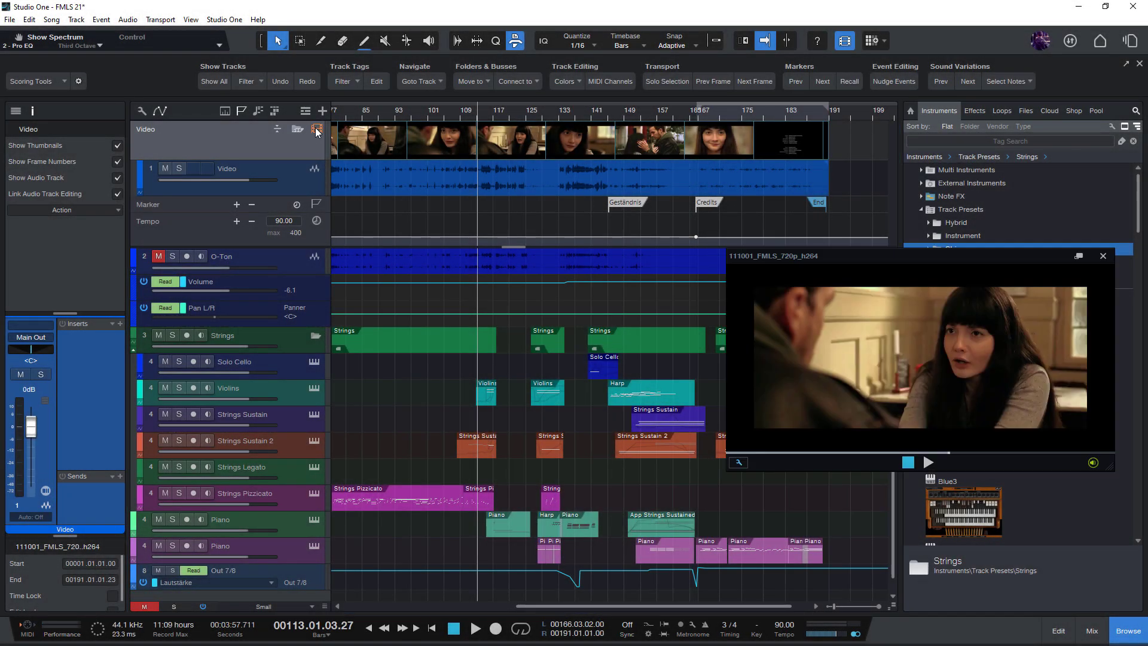
- Hide and reshow the video player in the FMLS 21 song, and step the playhead between bars 112 and 117 to check the picture follows
{"action": "left_click", "coordinate": [317, 130]}
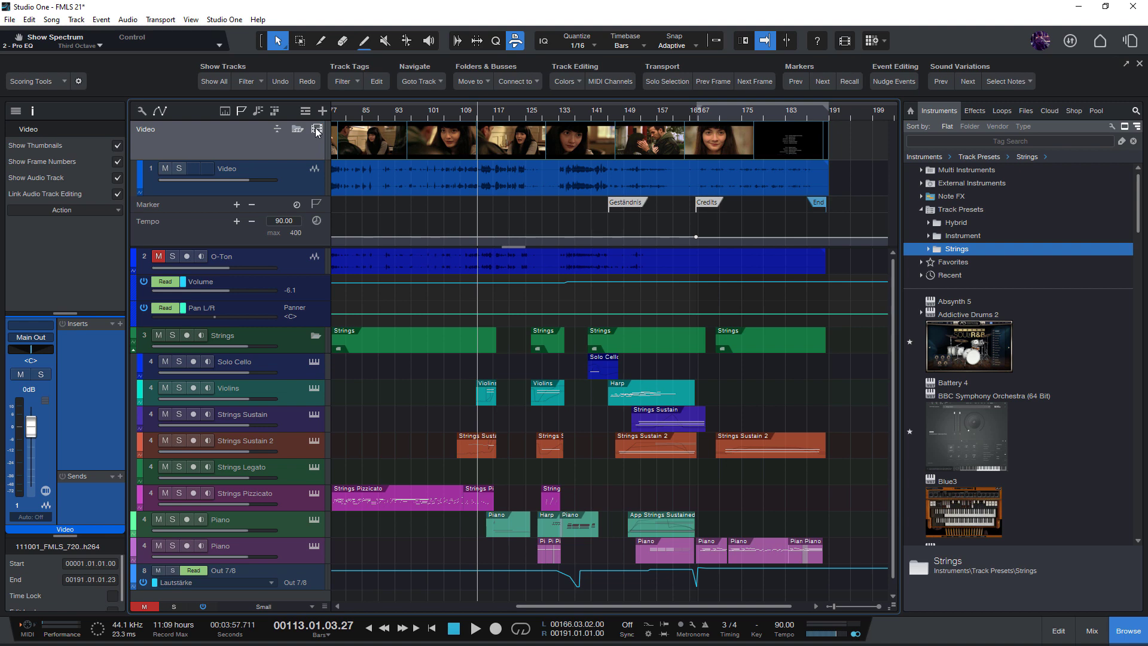
{"action": "left_click", "coordinate": [317, 130]}
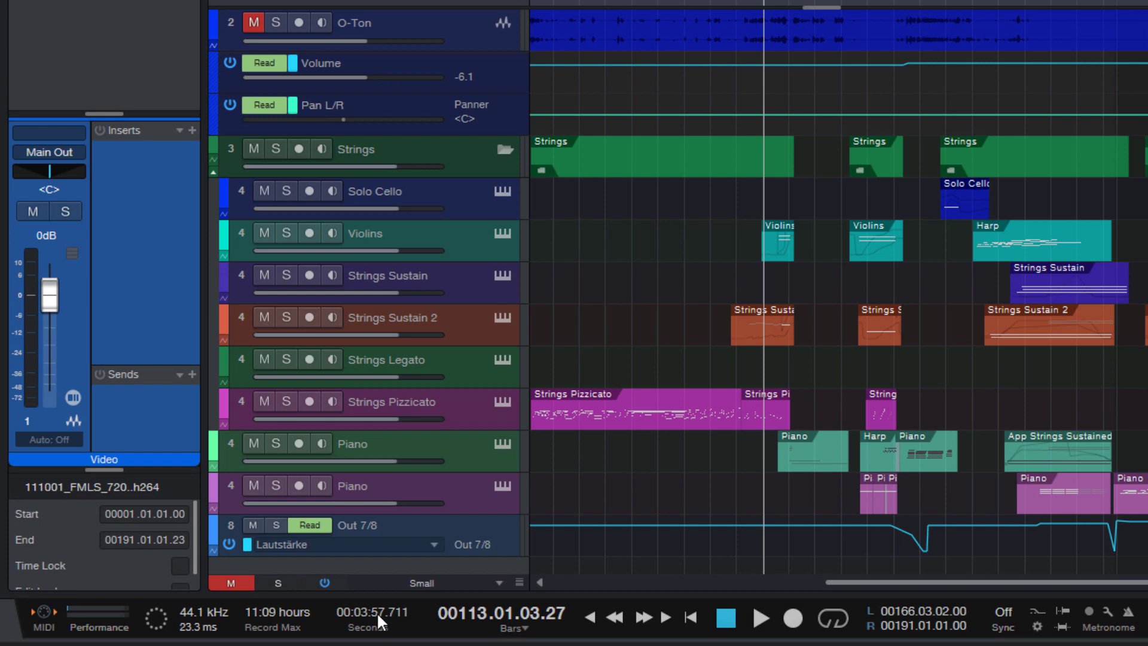
{"action": "scroll", "coordinate": [381, 614], "scroll_direction": "up", "scroll_amount": 1}
{"action": "scroll", "coordinate": [381, 613], "scroll_direction": "up", "scroll_amount": 7}
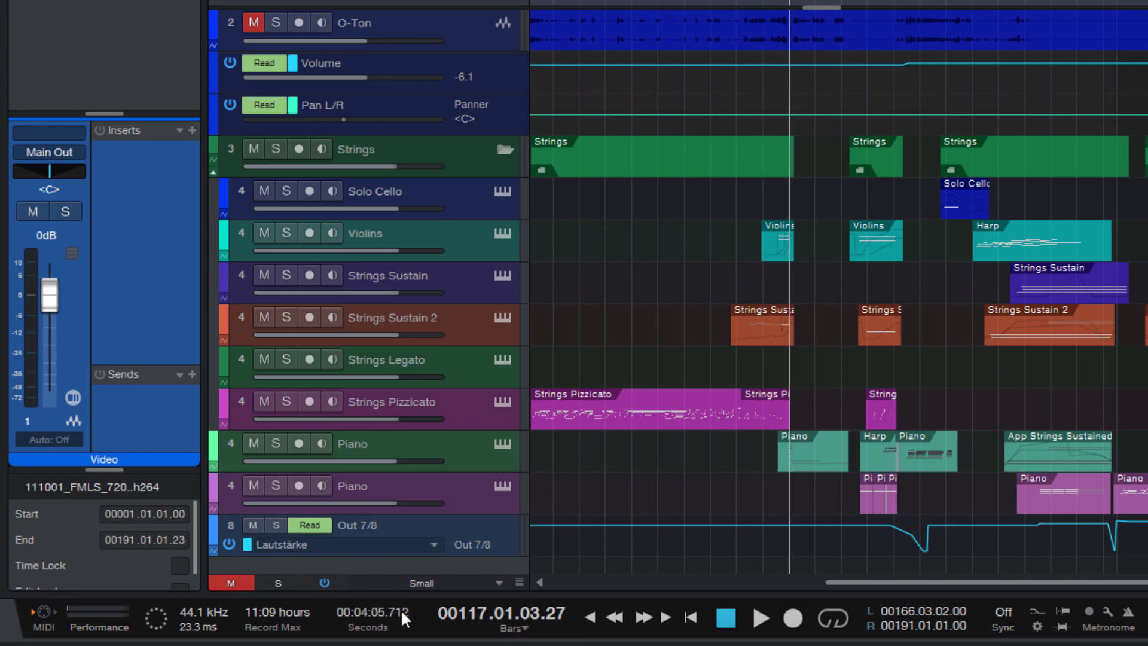
{"action": "key", "text": "KP_Subtract"}
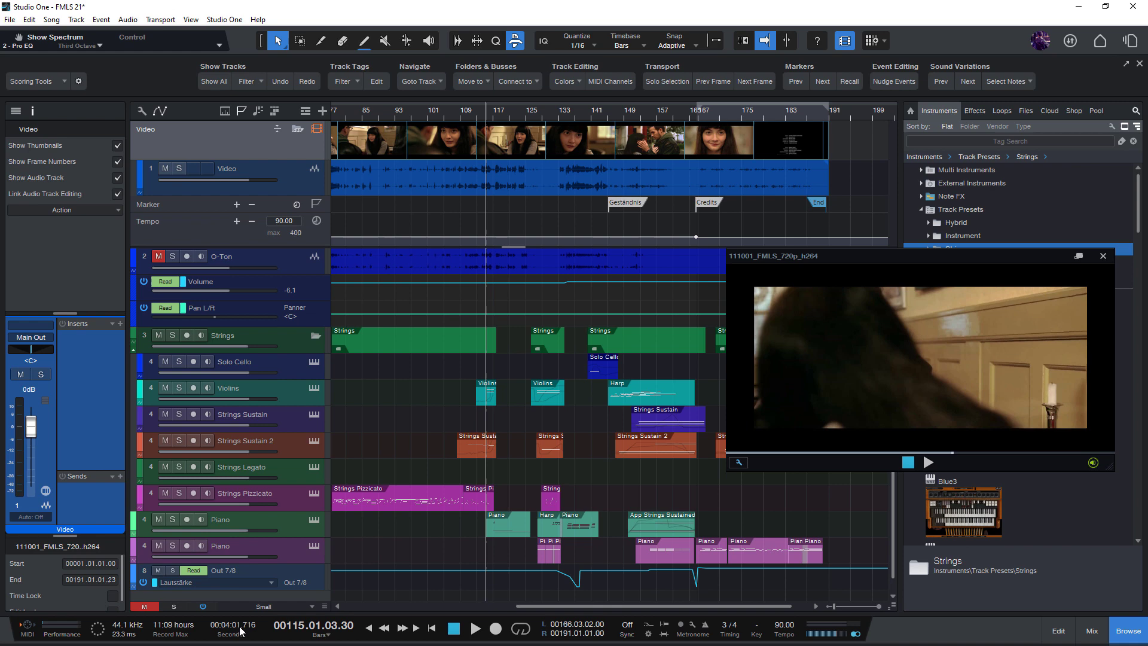
{"action": "key", "text": "KP_Subtract"}
{"action": "key", "text": "KP_Subtract"}
{"action": "key", "text": "KP_Subtract"}
{"action": "key", "text": "KP_Subtract"}
{"action": "key", "text": "KP_Subtract"}
{"action": "key", "text": "KP_Subtract"}
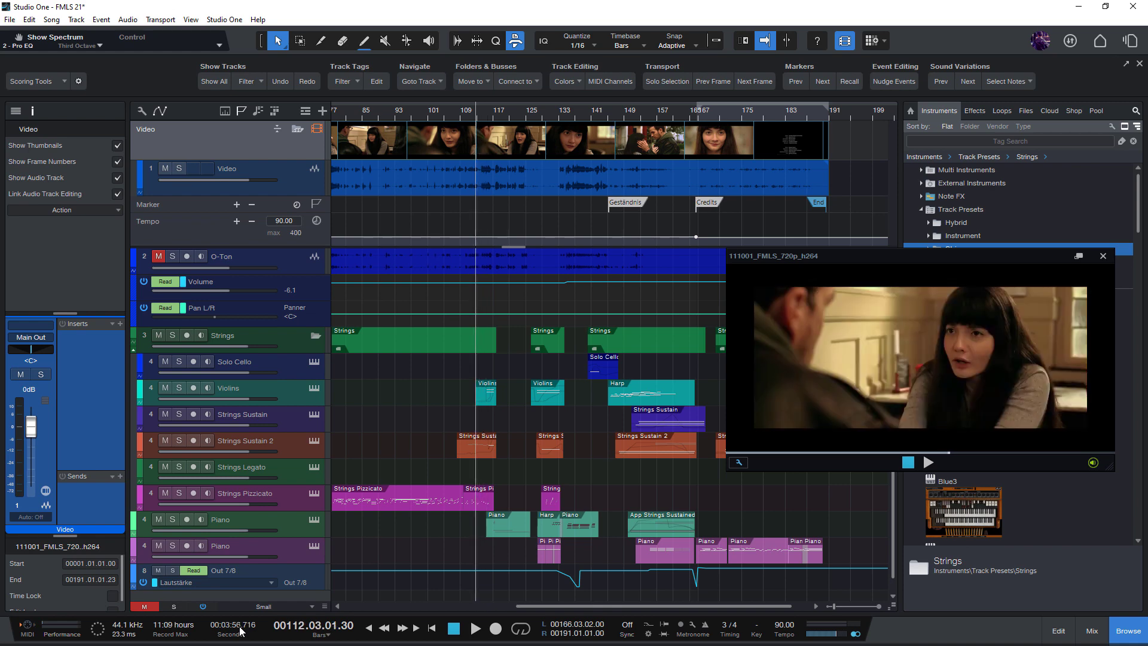
{"action": "key", "text": "KP_Subtract"}
{"action": "key", "text": "KP_Subtract"}
{"action": "key", "text": "KP_Subtract"}
{"action": "key", "text": "KP_Subtract"}
{"action": "key", "text": "KP_Subtract"}
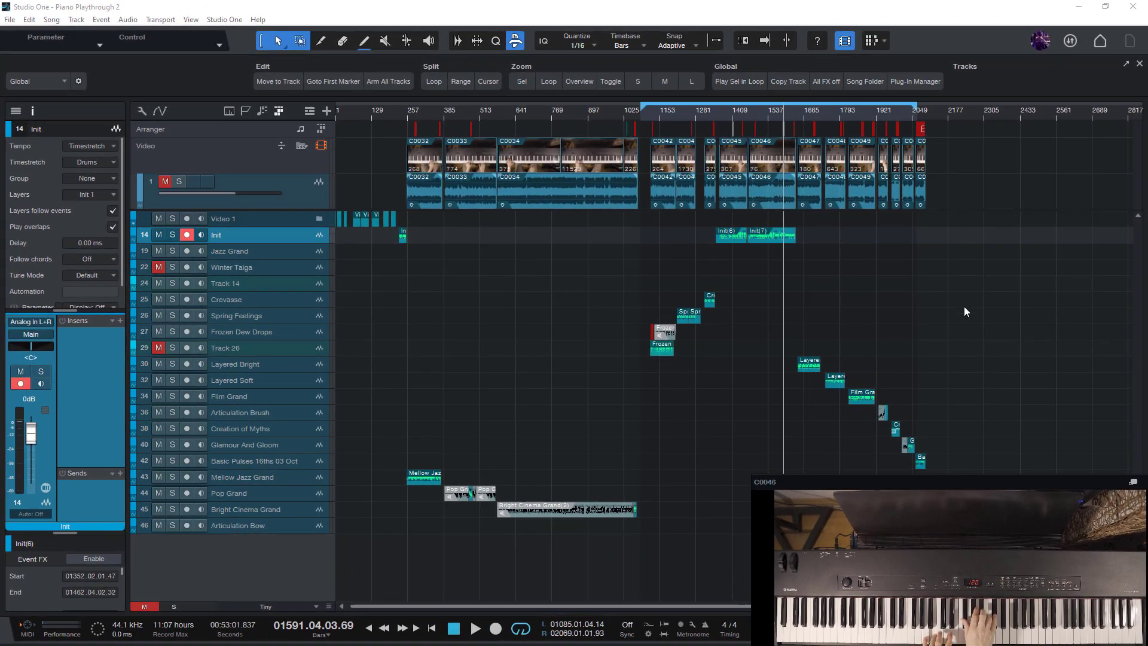
- In the Piano Playthrough 2 song, play from about bar 1412 and from the Crevasse section to check video clips C0045 and C0044
{"action": "left_click", "coordinate": [981, 308]}
{"action": "scroll", "coordinate": [858, 366], "scroll_direction": "up", "scroll_amount": 1}
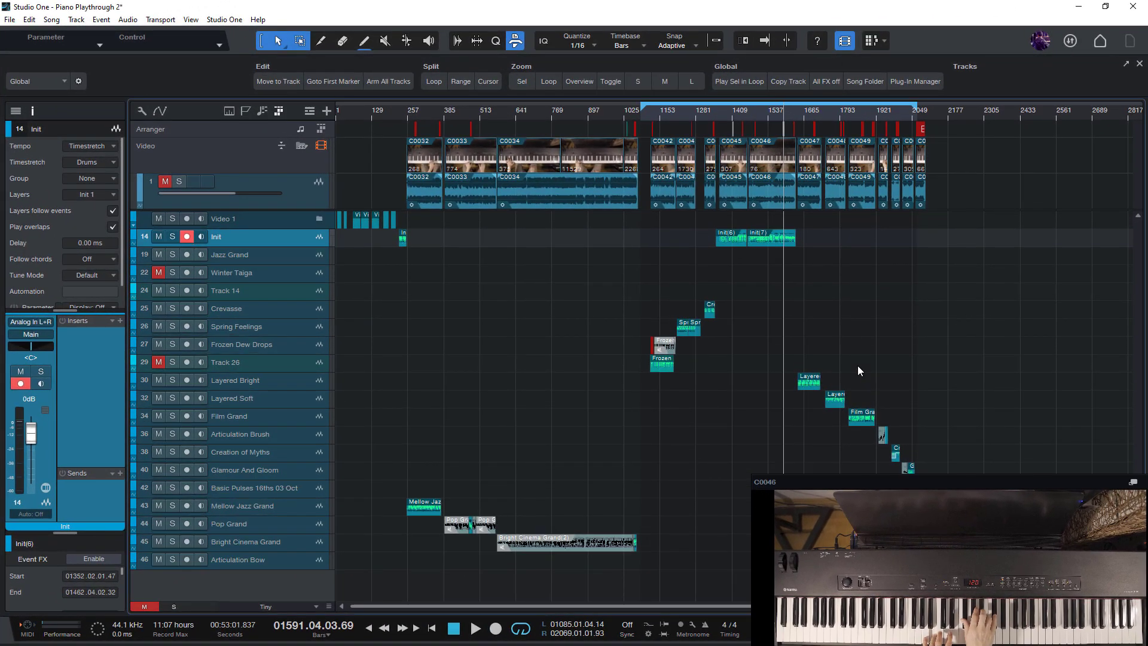
{"action": "key", "text": "shift+e"}
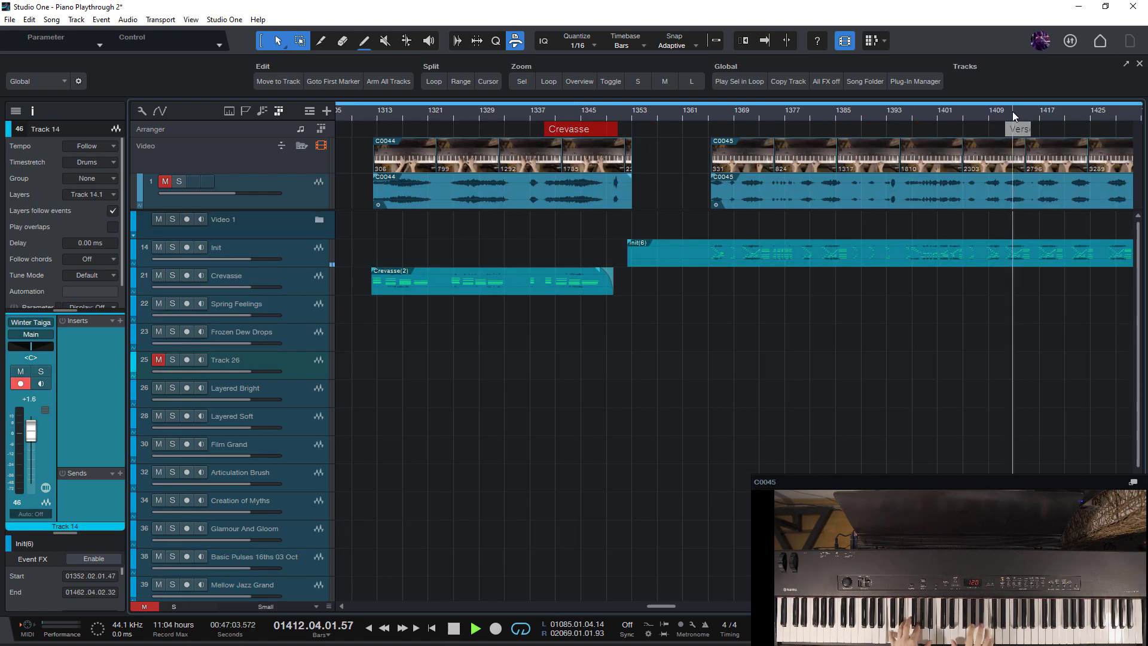
{"action": "key", "text": "space"}
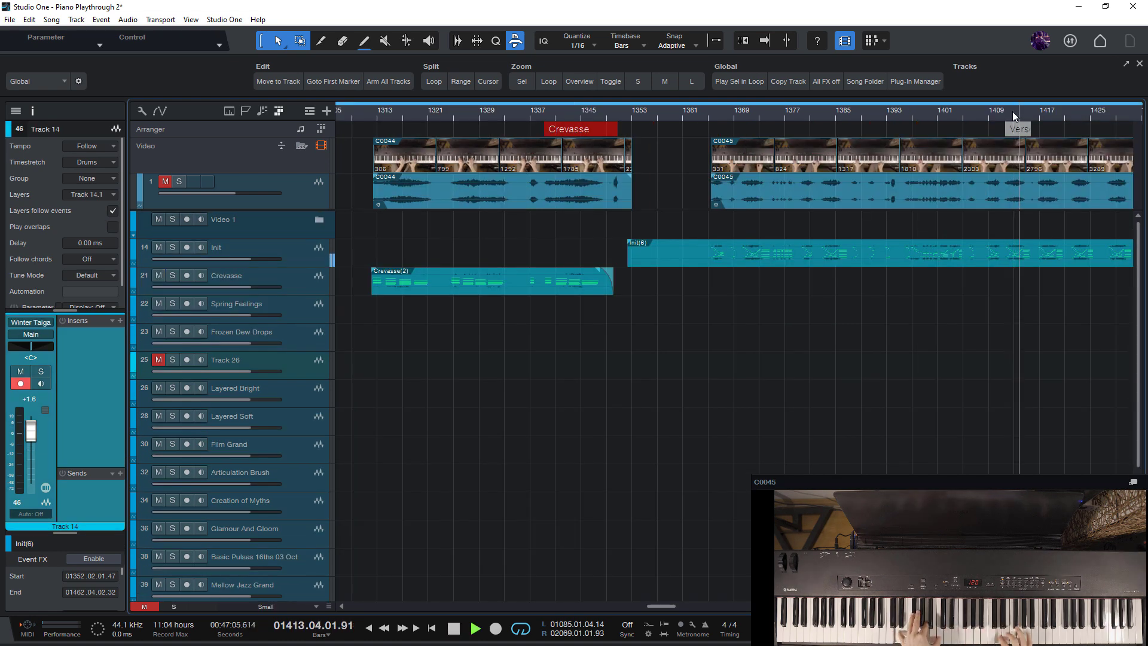
{"action": "key", "text": "space"}
{"action": "left_click", "coordinate": [562, 110]}
{"action": "key", "text": "space"}
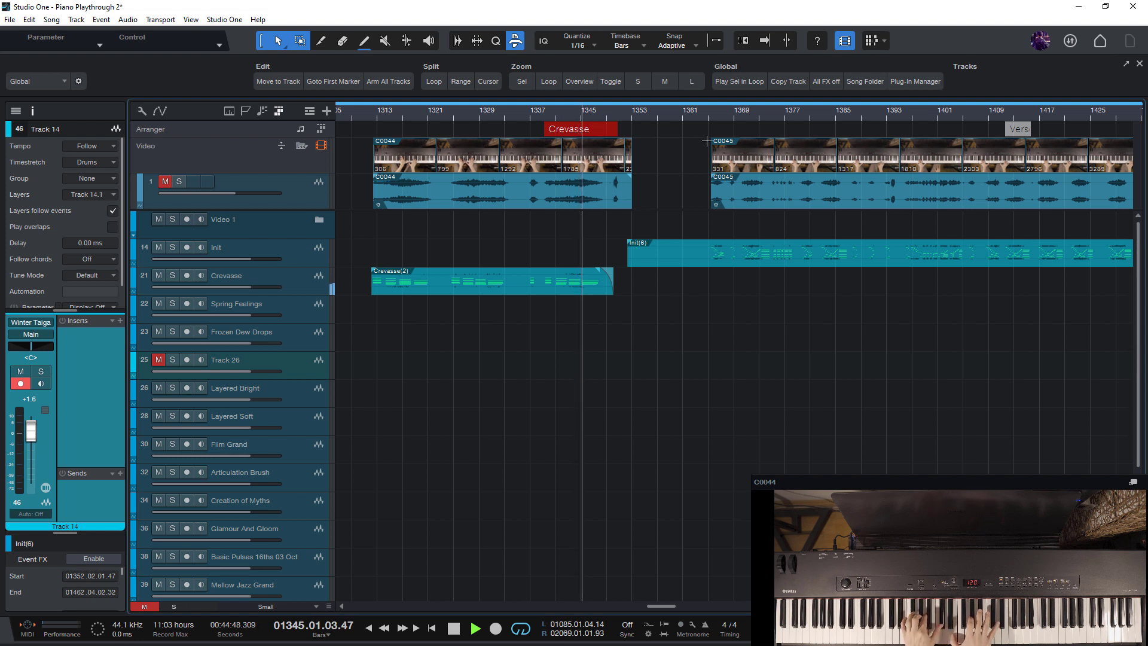
{"action": "key", "text": "space"}
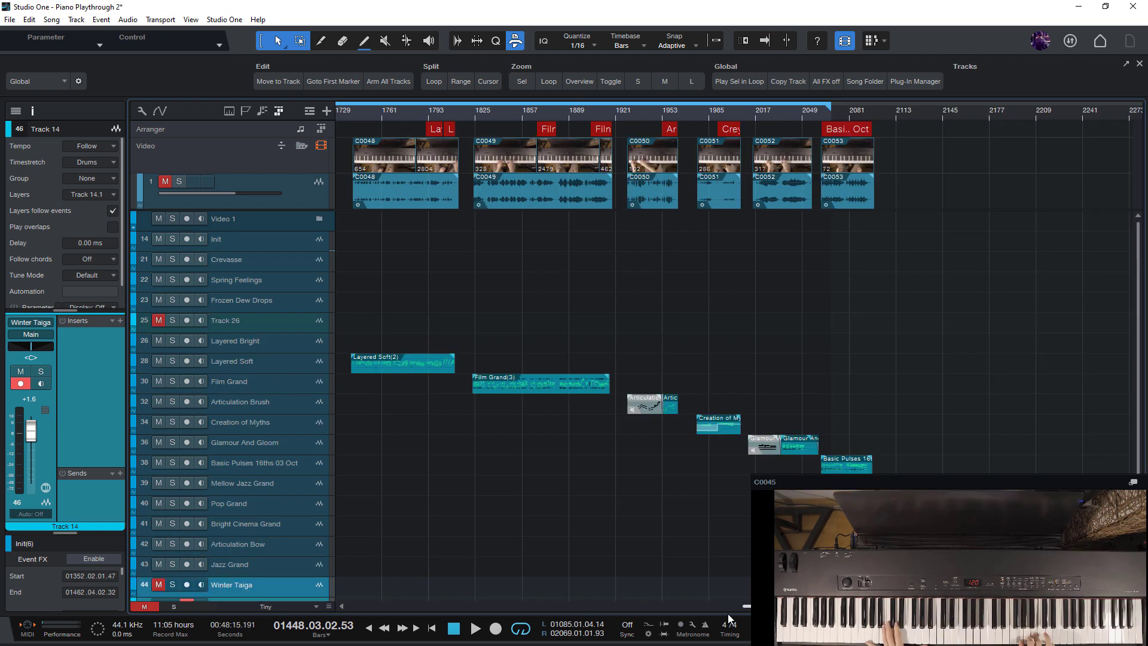
- Select the arranger sections Crevasse, Init (Classical), Layered Bright, Layered Soft 2, Film Grand 2, Articulation Brush and Basic Pulses 16ths 03 Oct together
{"action": "left_click_drag", "start_coordinate": [728, 615], "coordinate": [626, 609]}
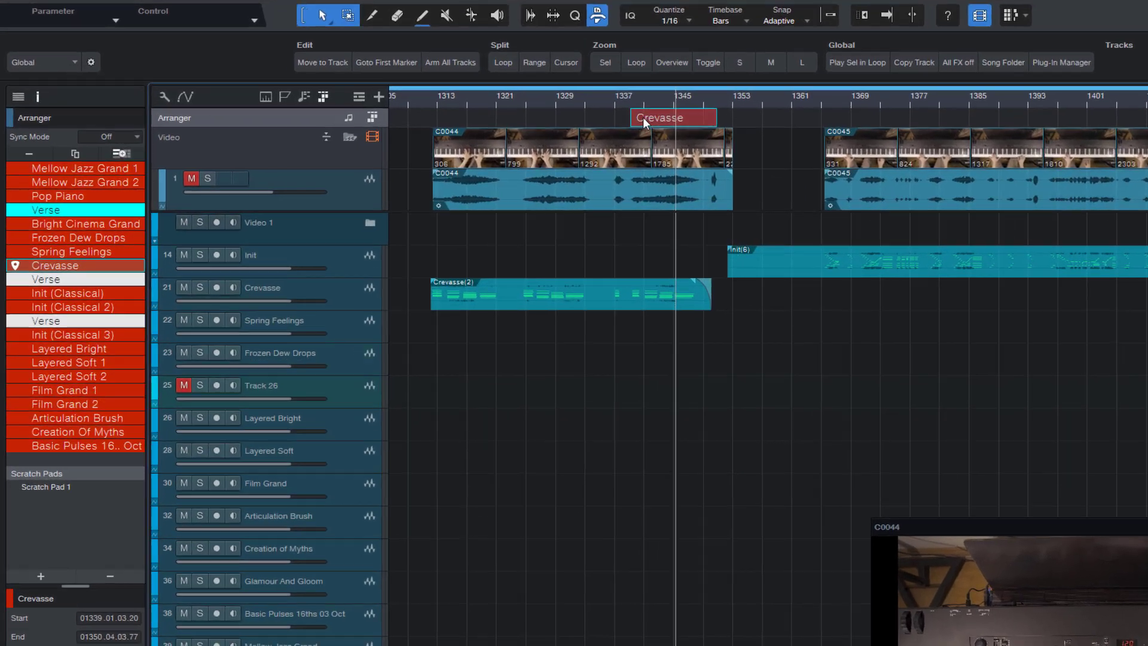
{"action": "left_click", "coordinate": [57, 293], "text": "ctrl"}
{"action": "left_click", "coordinate": [60, 348], "text": "ctrl"}
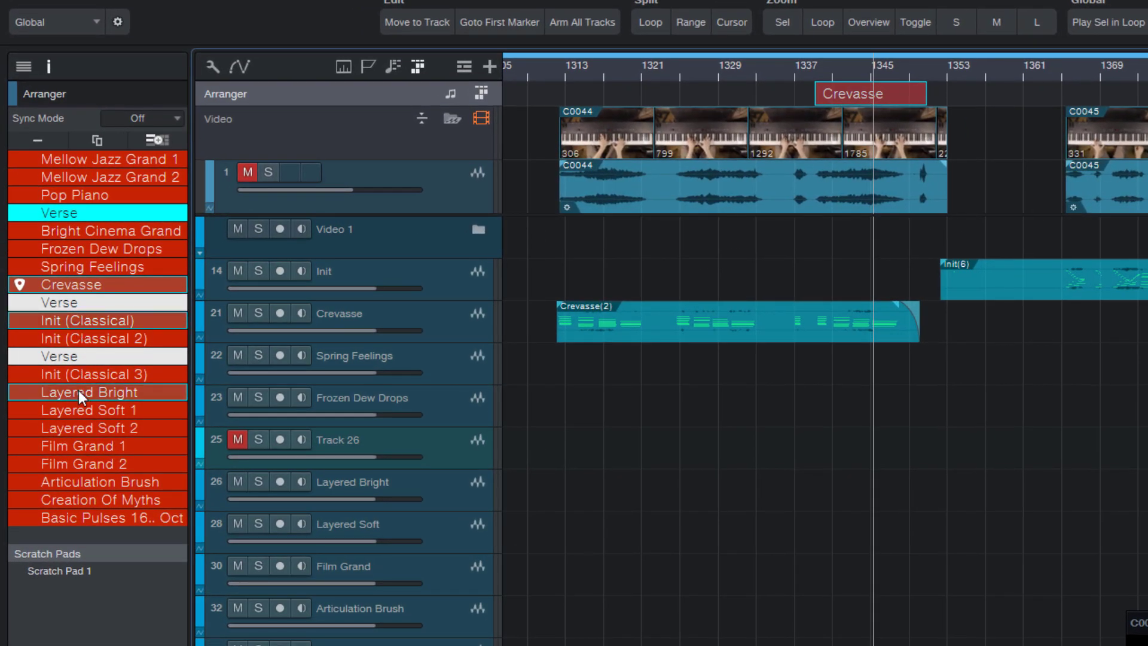
{"action": "left_click", "coordinate": [67, 428]}
{"action": "left_click", "coordinate": [62, 465]}
{"action": "left_click", "coordinate": [63, 482]}
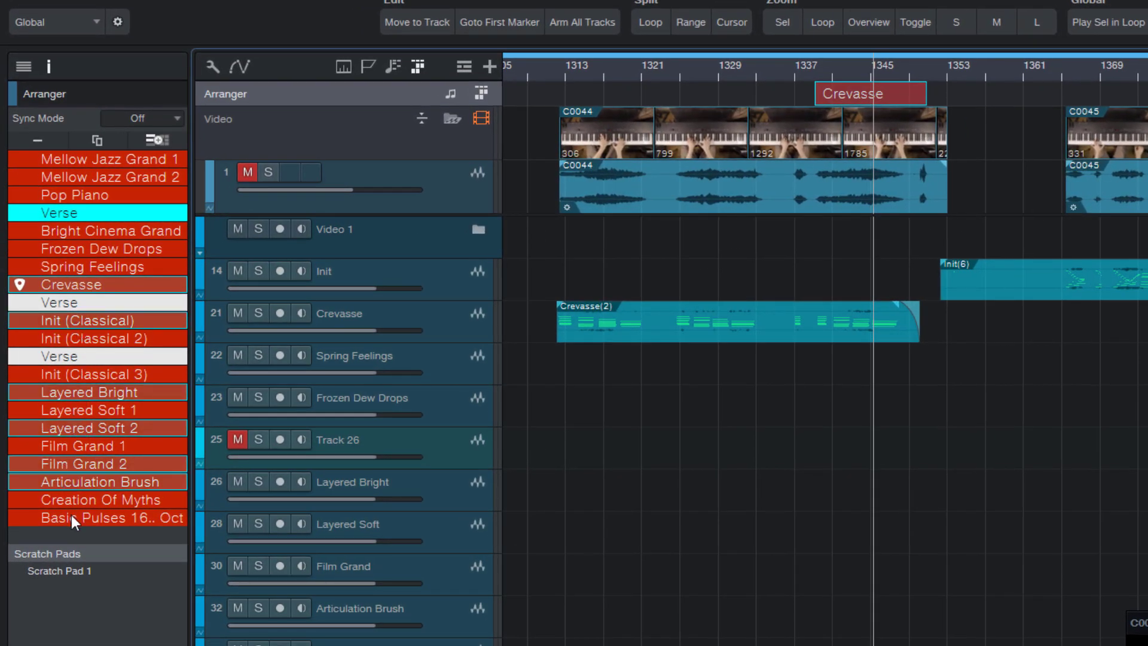
{"action": "left_click", "coordinate": [71, 515]}
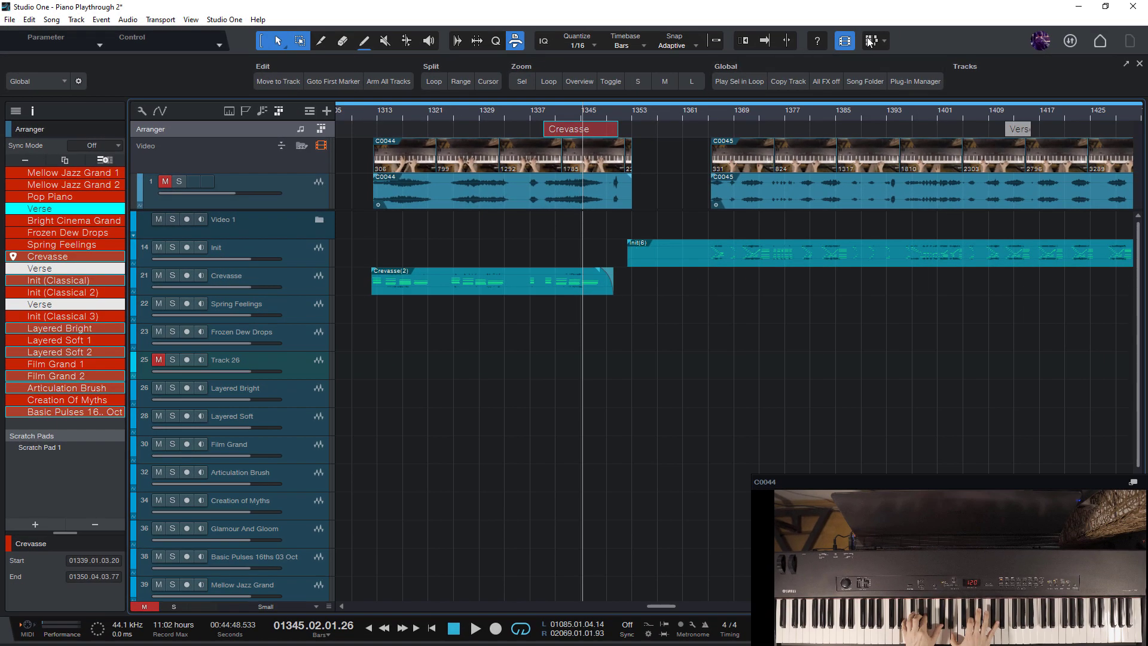
- Copy the selected arranger sections into Scratch Pad 1 starting at bar 2 and remove the gaps between them
{"action": "left_click", "coordinate": [871, 41]}
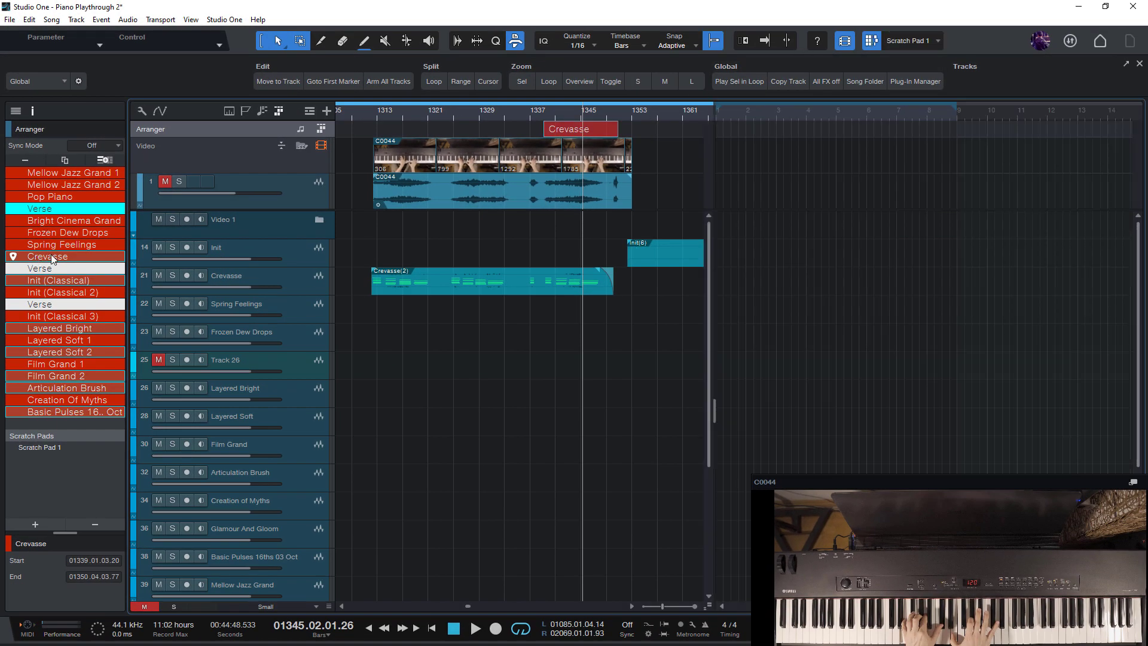
{"action": "left_click_drag", "start_coordinate": [53, 257], "coordinate": [748, 121]}
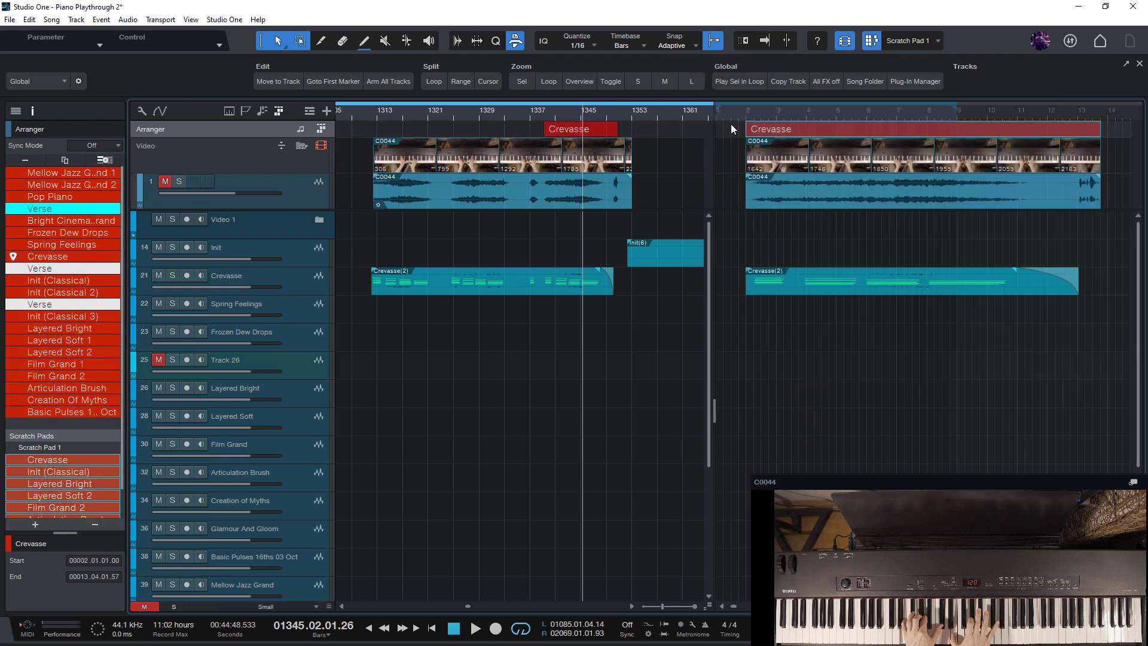
{"action": "left_click", "coordinate": [101, 19]}
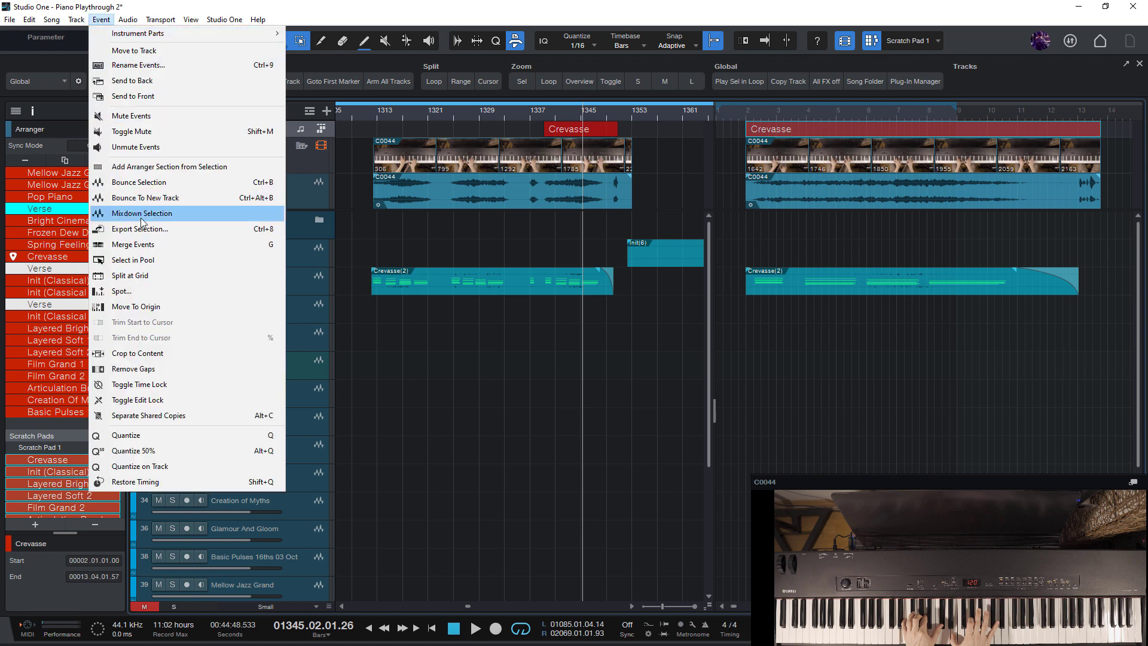
{"action": "left_click", "coordinate": [145, 369]}
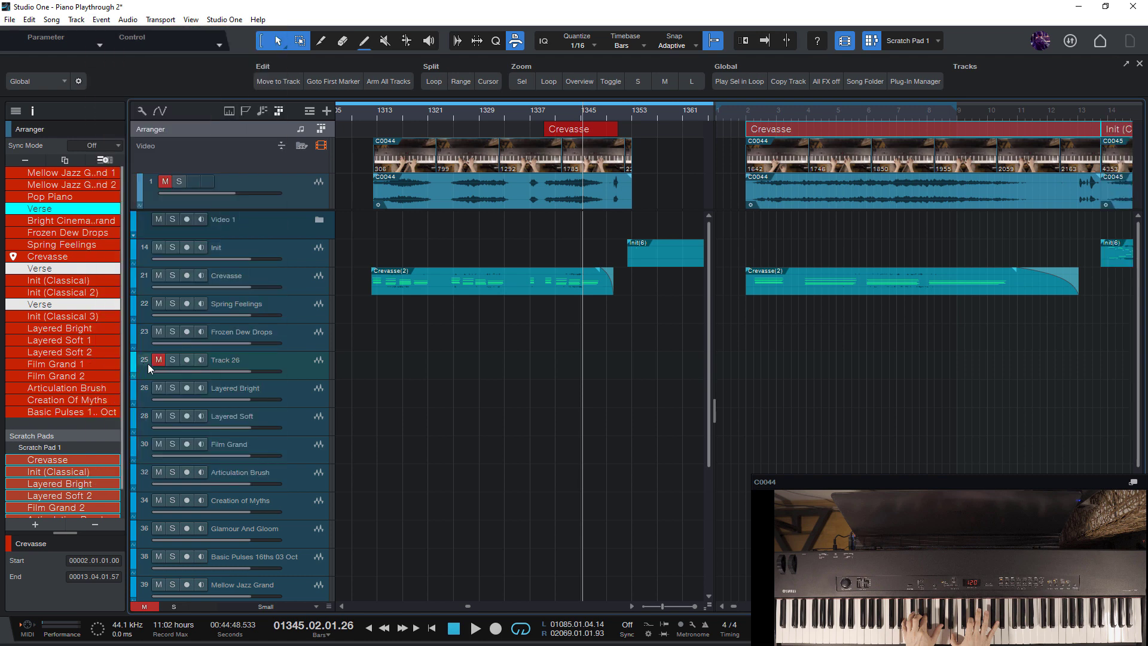
- Review the assembled sections in Scratch Pad 1 and preview the video at bars 22 and 34
{"action": "scroll", "coordinate": [1125, 268], "scroll_direction": "down", "scroll_amount": 8}
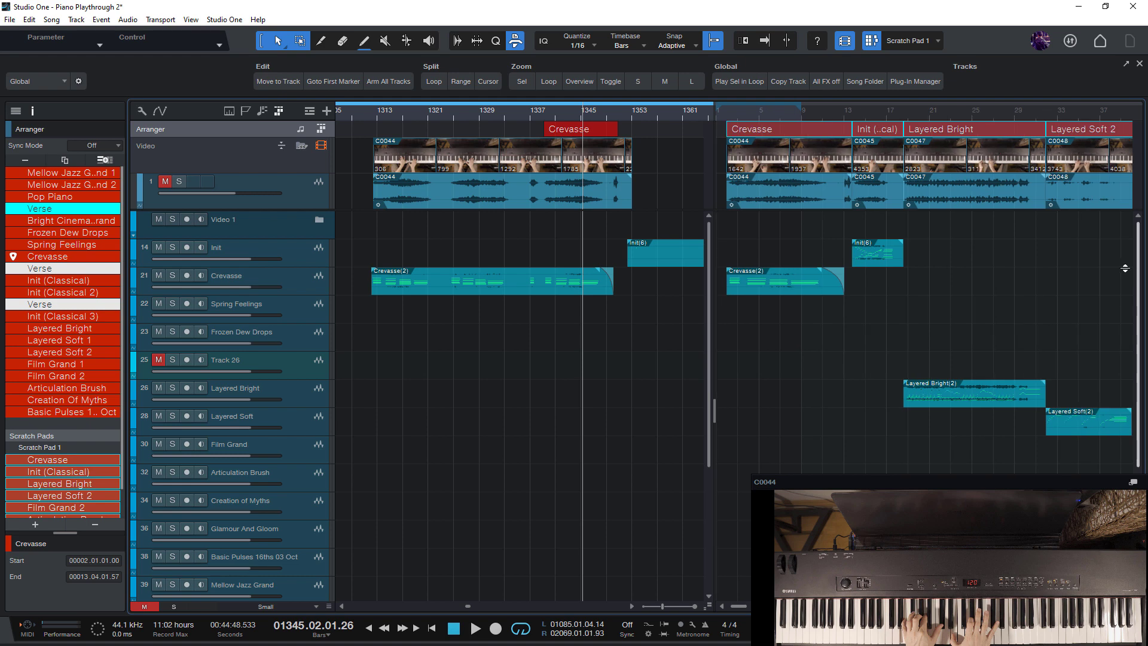
{"action": "key", "text": "e"}
{"action": "key", "text": "e"}
{"action": "key", "text": "e"}
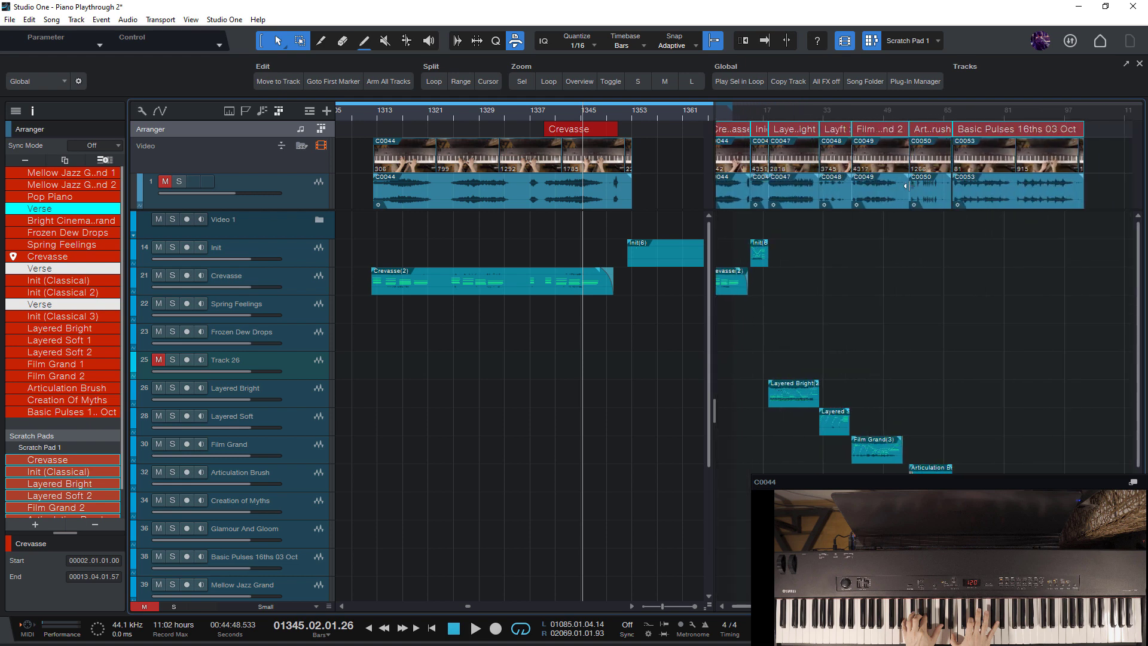
{"action": "left_click", "coordinate": [811, 110]}
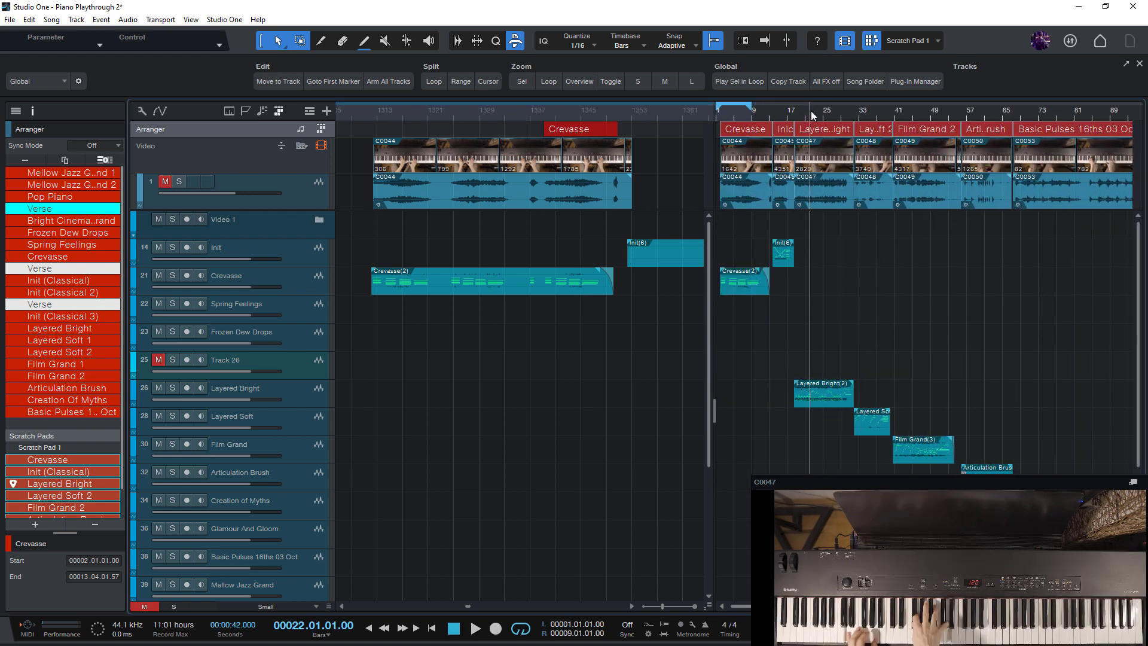
{"action": "left_click", "coordinate": [863, 112]}
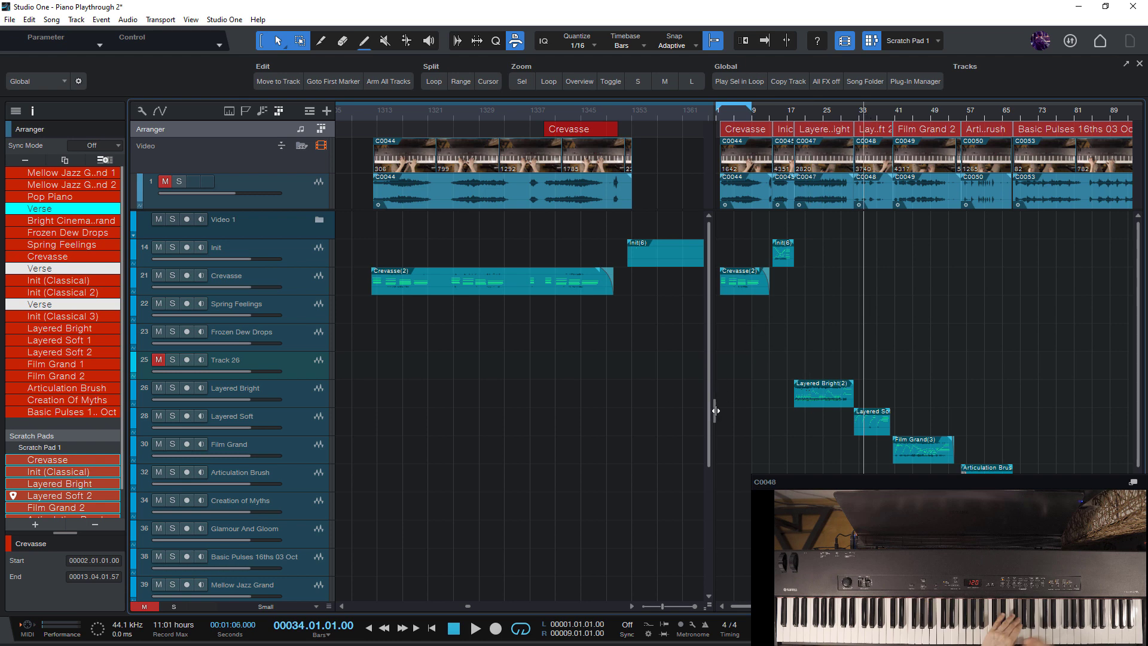
- Widen the scratch pad area and add a fade-out of about 612 ms to the end of the C0045 clip's audio
{"action": "left_click_drag", "start_coordinate": [716, 411], "coordinate": [419, 410]}
{"action": "scroll", "coordinate": [792, 244], "scroll_direction": "up", "scroll_amount": 3}
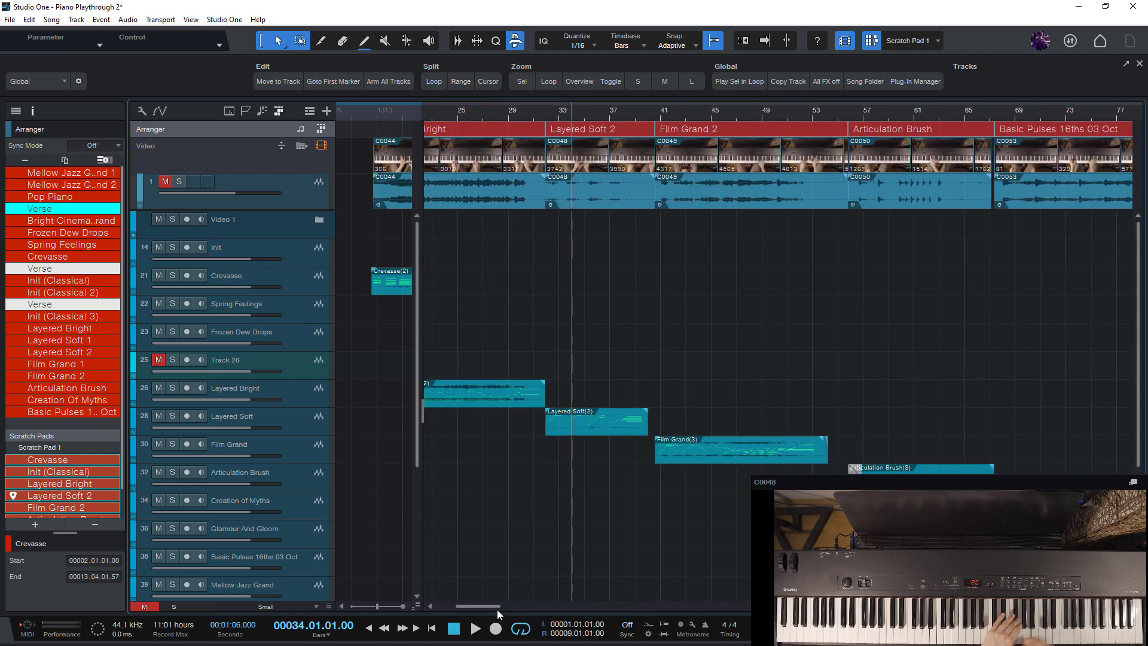
{"action": "mouse_move", "coordinate": [498, 609]}
{"action": "left_mouse_down"}
{"action": "mouse_move", "coordinate": [477, 609]}
{"action": "mouse_move", "coordinate": [495, 610]}
{"action": "left_mouse_up"}
{"action": "left_click", "coordinate": [722, 192]}
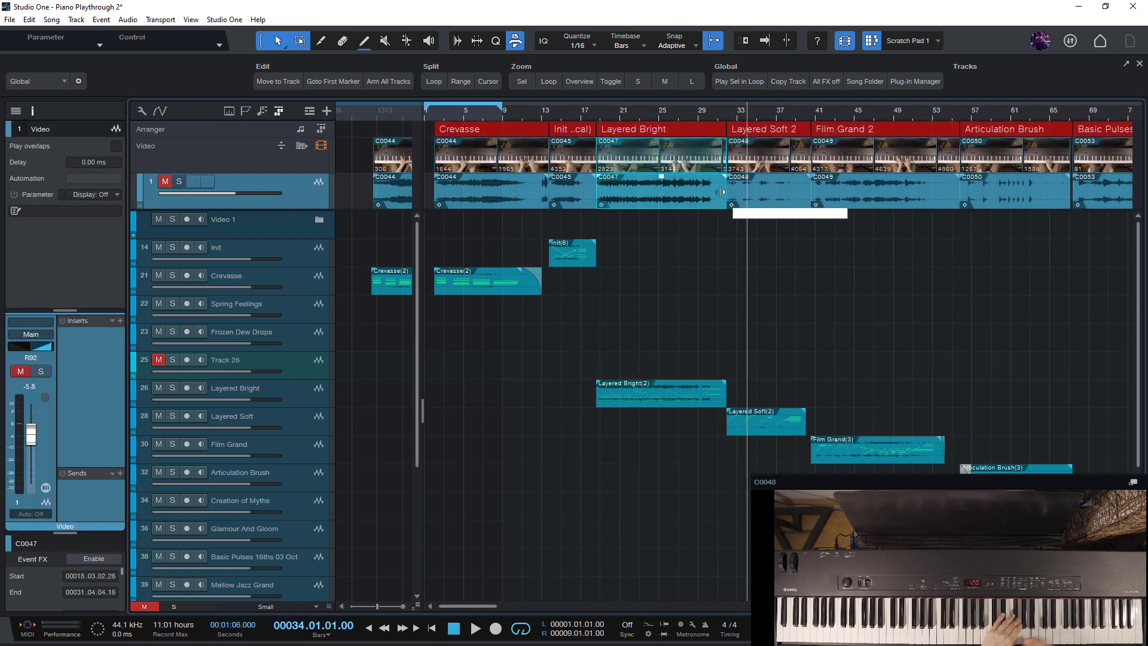
{"action": "left_click_drag", "start_coordinate": [600, 179], "coordinate": [592, 182]}
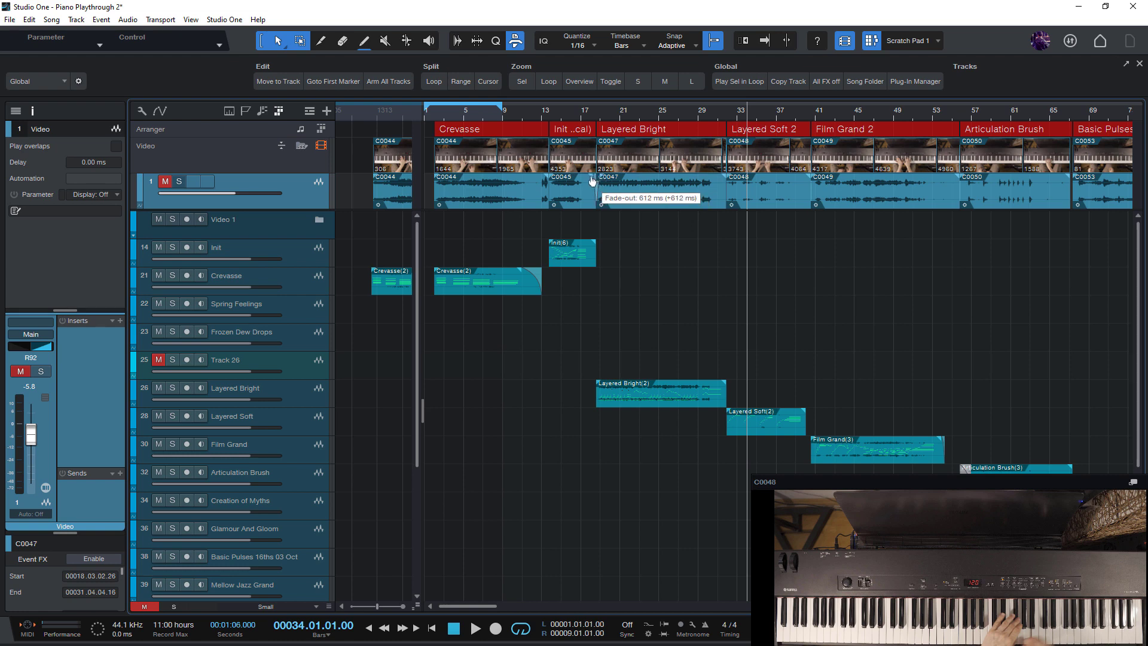
- View the Layered Bright(2) event in the audio editor below a resized arrangement, and close the editor
{"action": "double_click", "coordinate": [633, 394]}
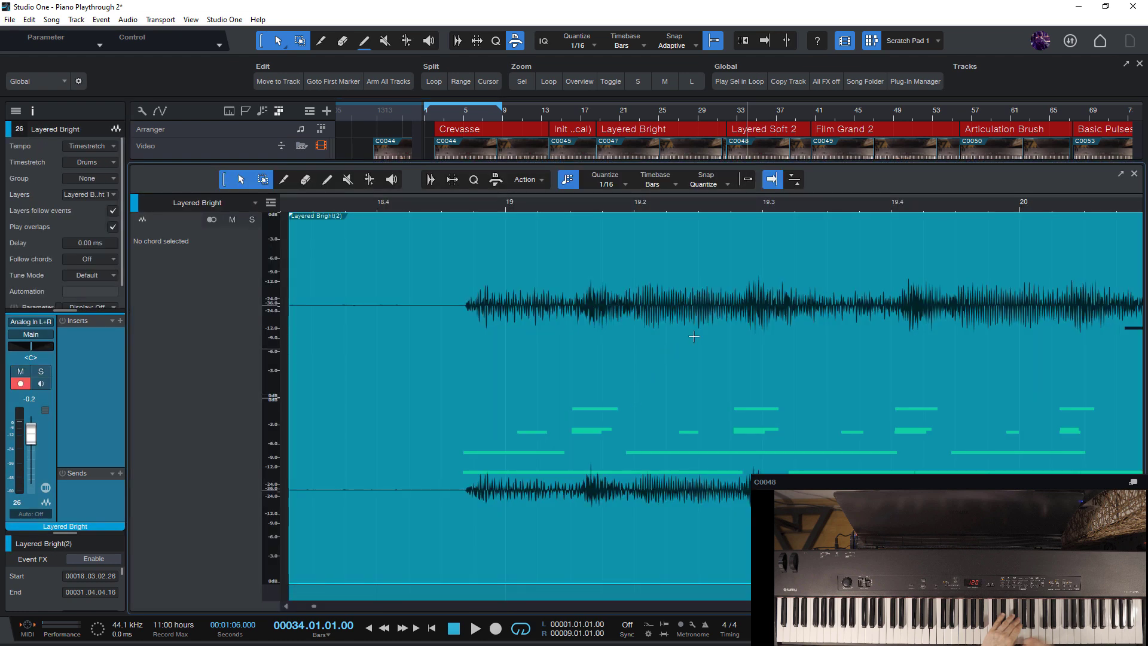
{"action": "left_click_drag", "start_coordinate": [721, 164], "coordinate": [703, 328]}
{"action": "left_click", "coordinate": [666, 257]}
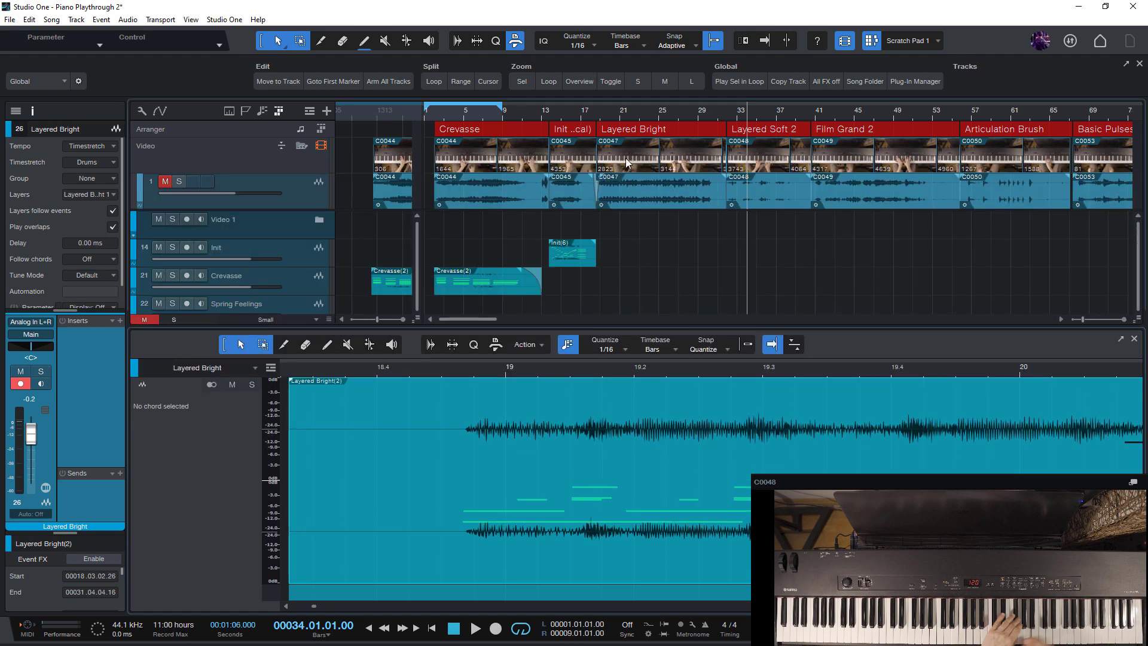
{"action": "key", "text": "F2"}
- Select all arranger sections in Scratch Pad 1 so the whole assembled sequence is selected
{"action": "left_click", "coordinate": [440, 130]}
{"action": "key", "text": "ctrl+a"}
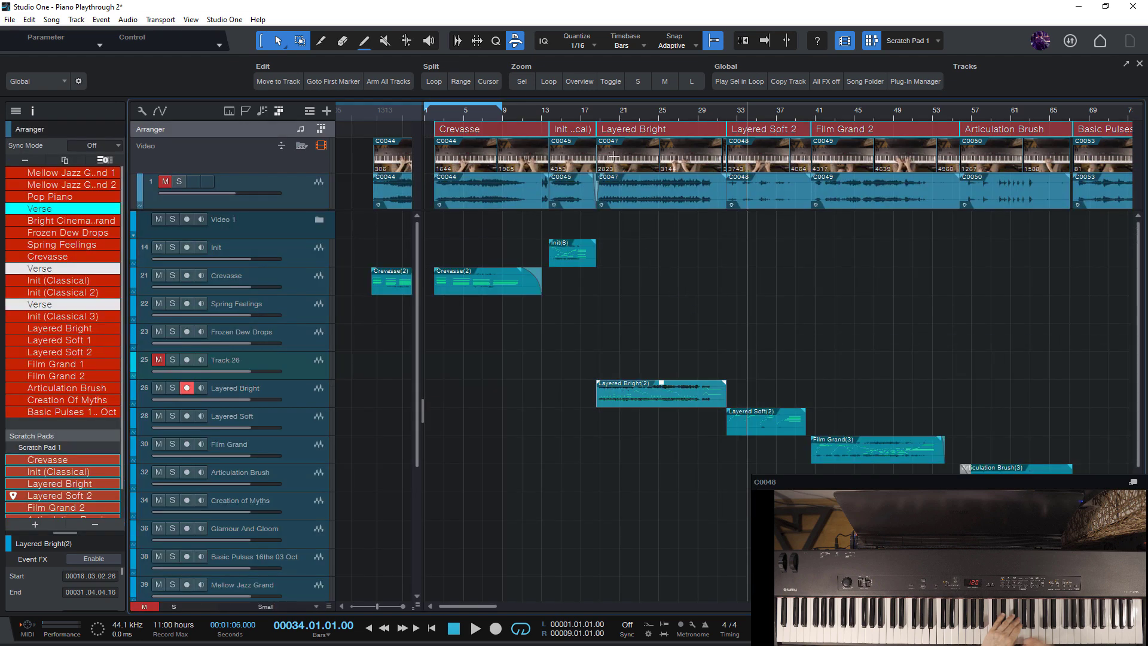
{"action": "key", "text": "w"}
{"action": "key", "text": "w"}
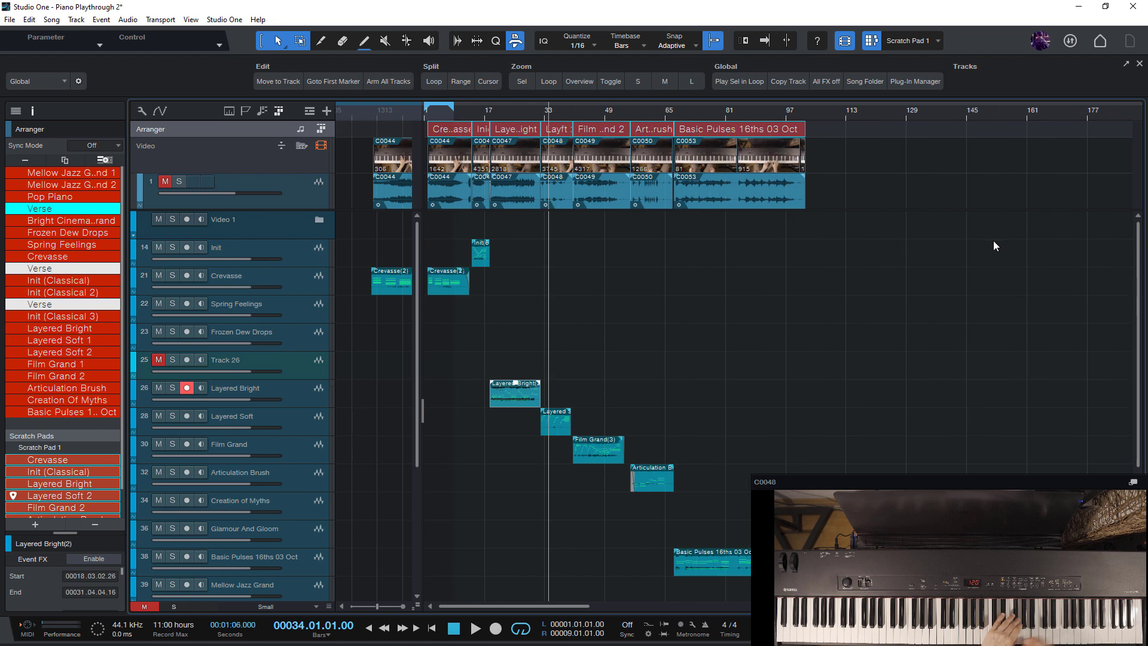
- Set the loop range to the selected sections and export the video between the loop points to D: with the filename Video
{"action": "key", "text": "p"}
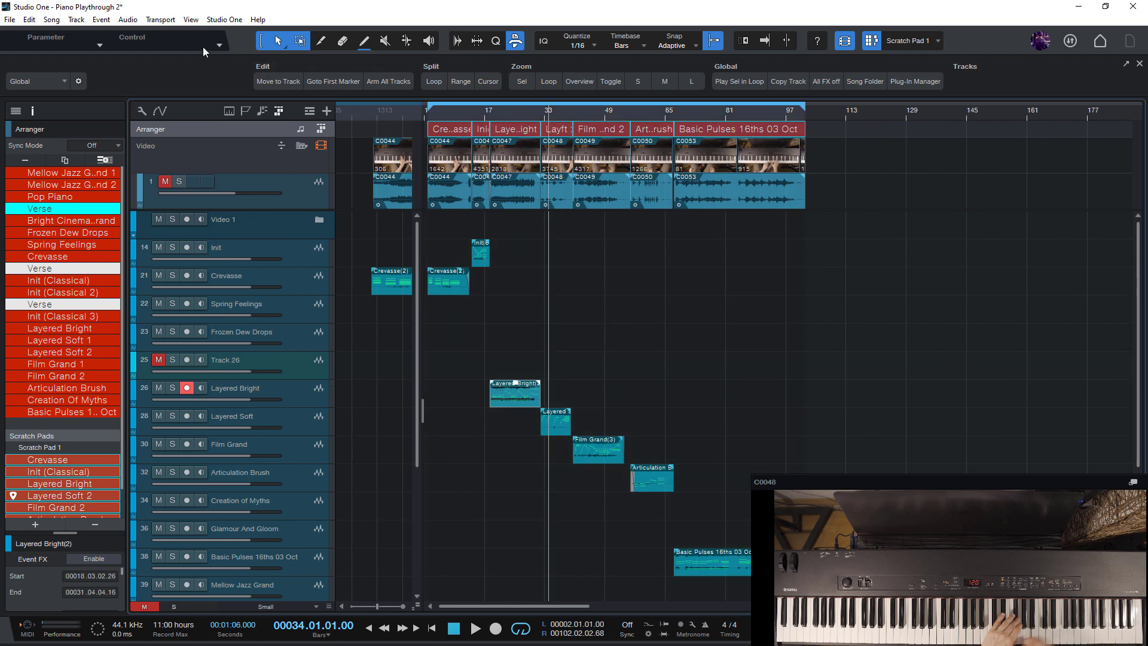
{"action": "left_click", "coordinate": [52, 19]}
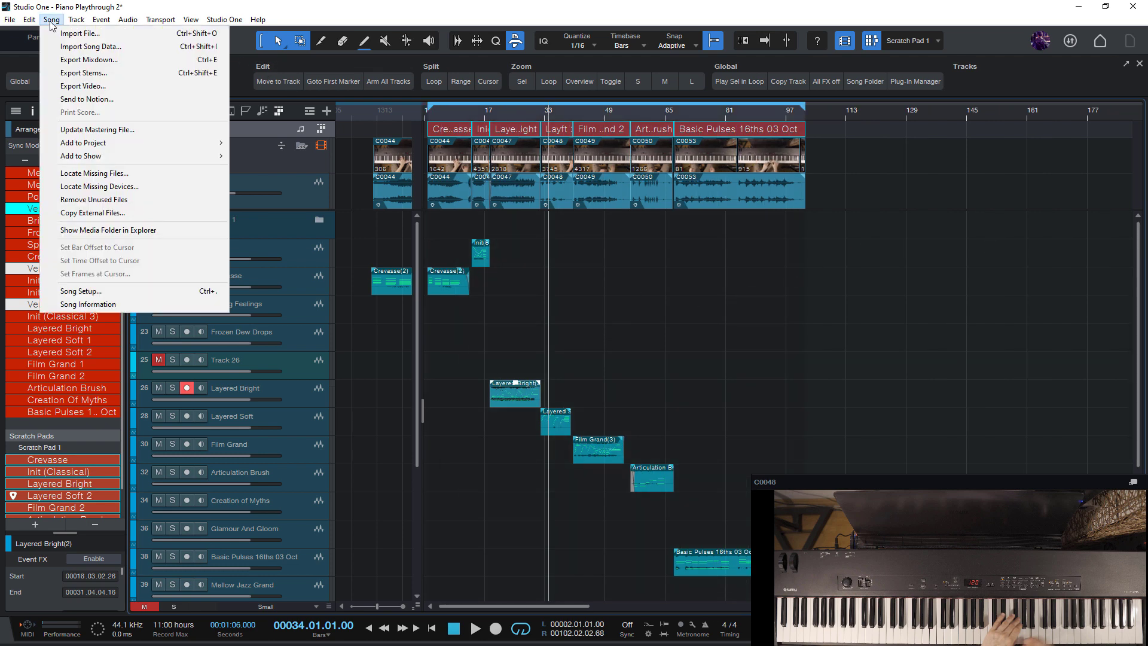
{"action": "left_click", "coordinate": [84, 83]}
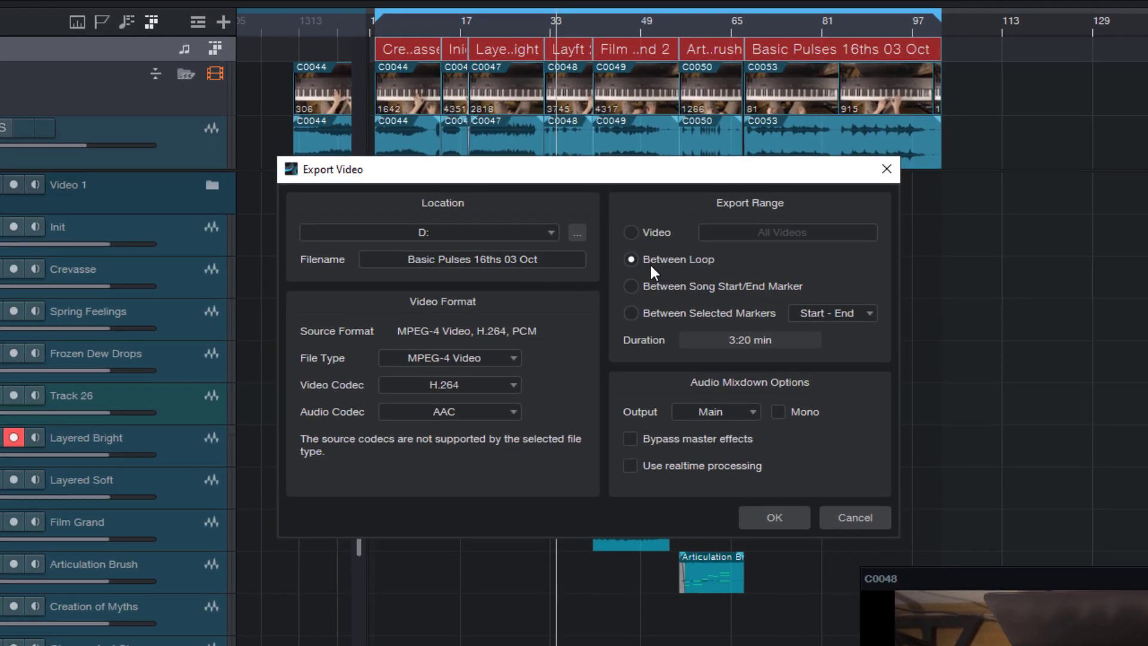
{"action": "double_click", "coordinate": [493, 253]}
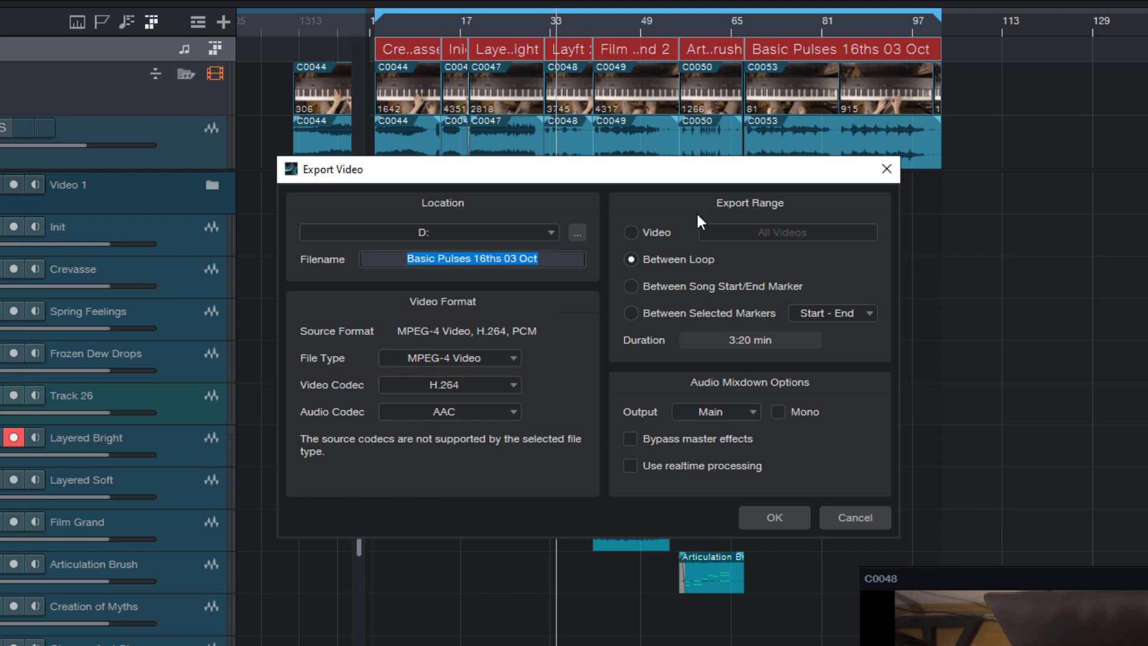
{"action": "type", "text": "Video"}
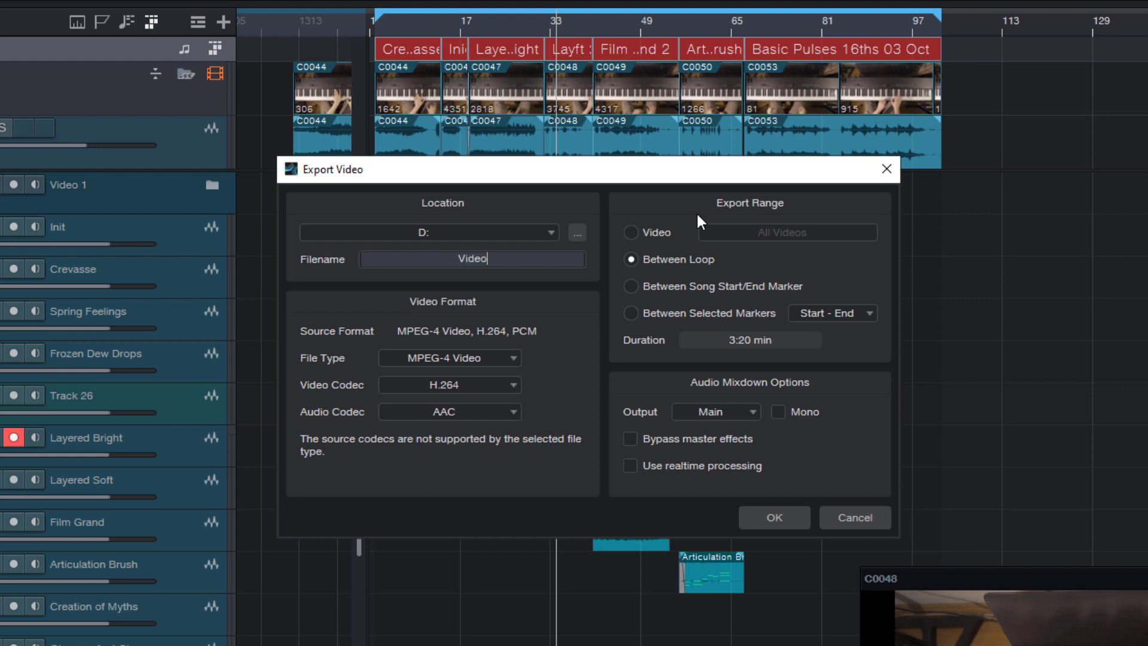
{"action": "key", "text": "Return"}
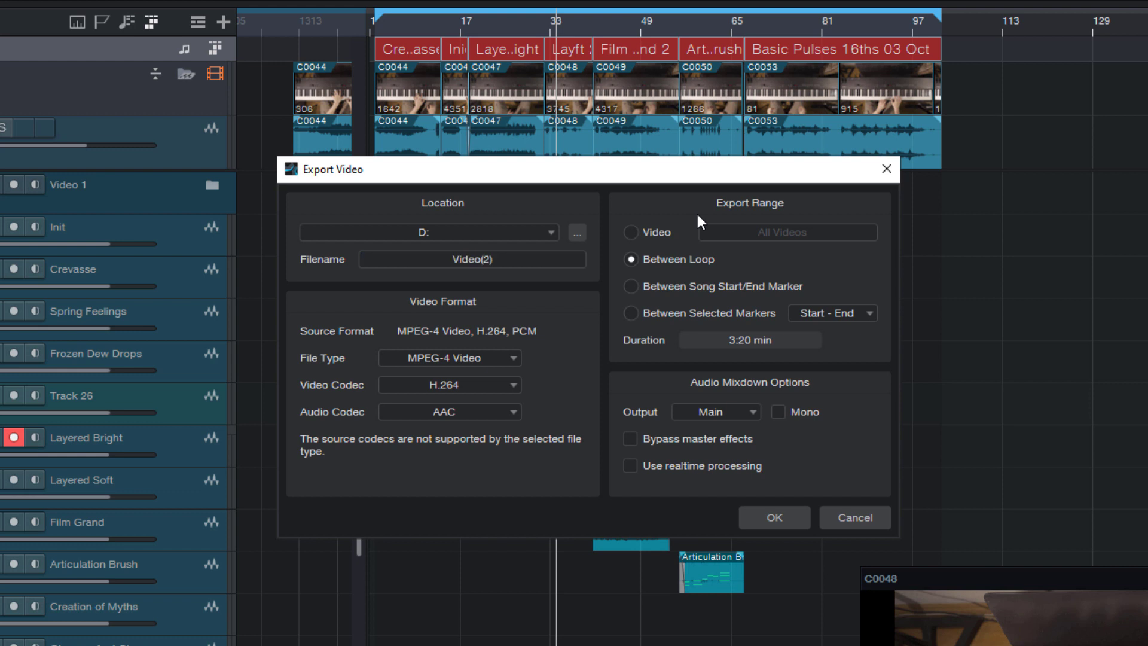
{"action": "left_click", "coordinate": [771, 518]}
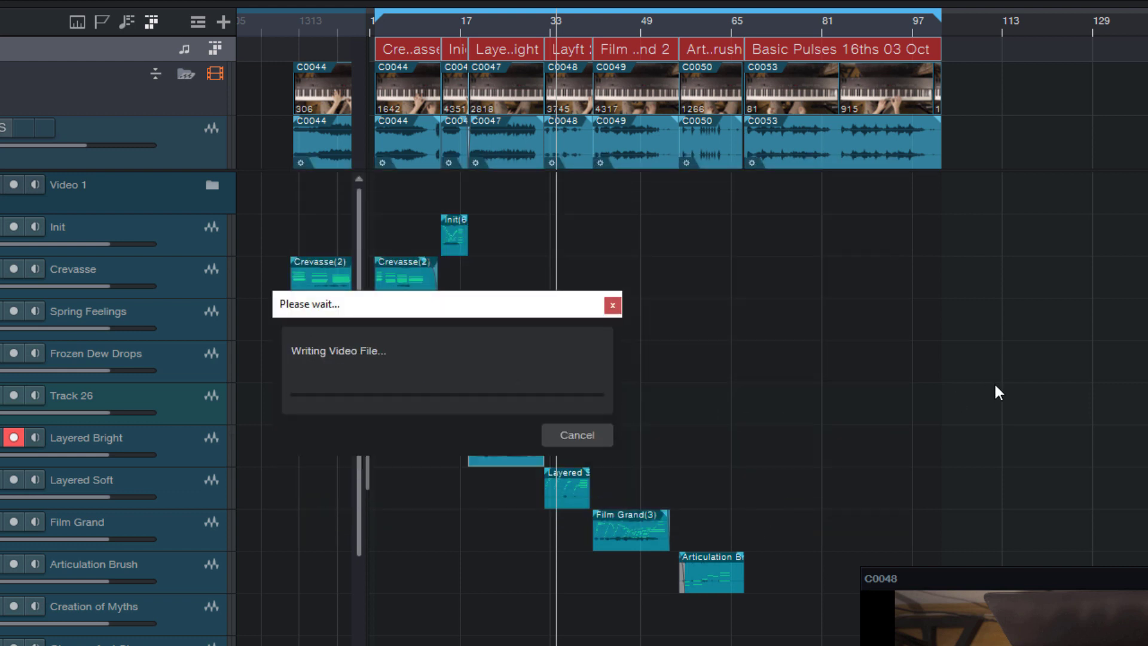